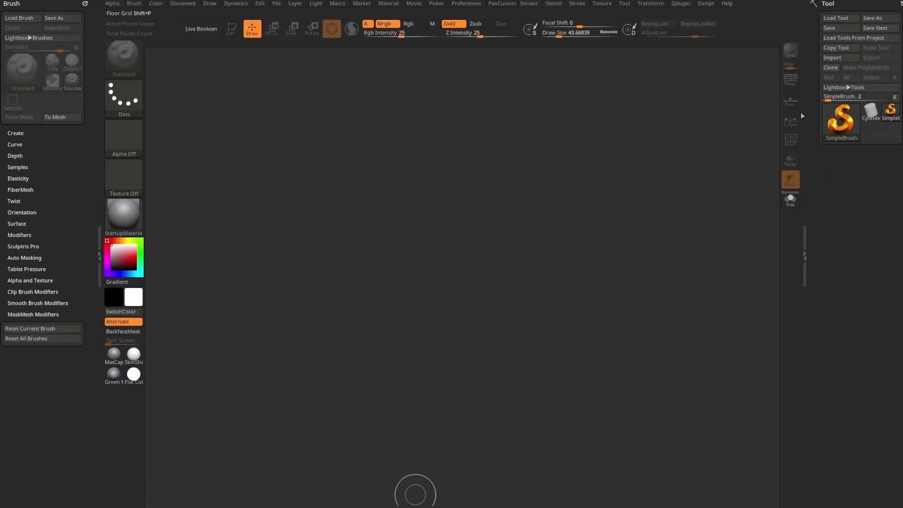
Step: Choose the Cylinder3D primitive, draw it on the canvas, and enter Edit mode
left_click(842, 118)
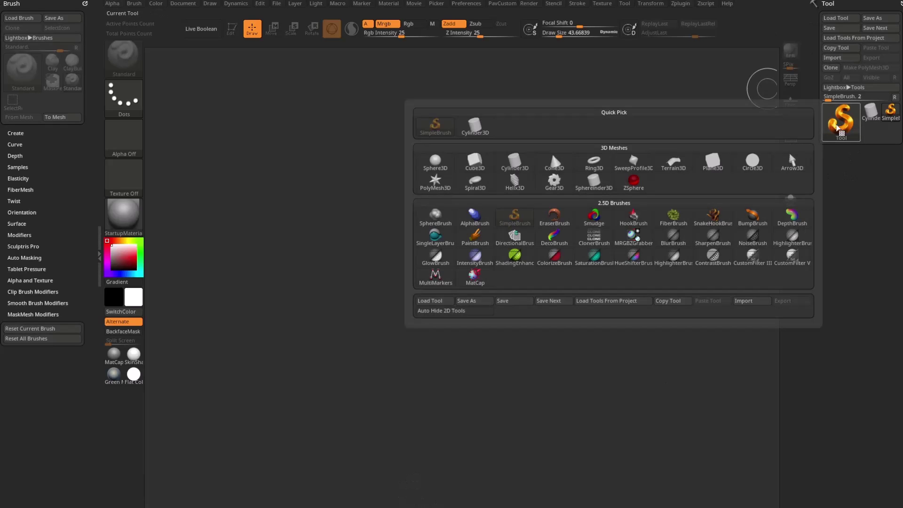
left_click(837, 126)
left_click(836, 123)
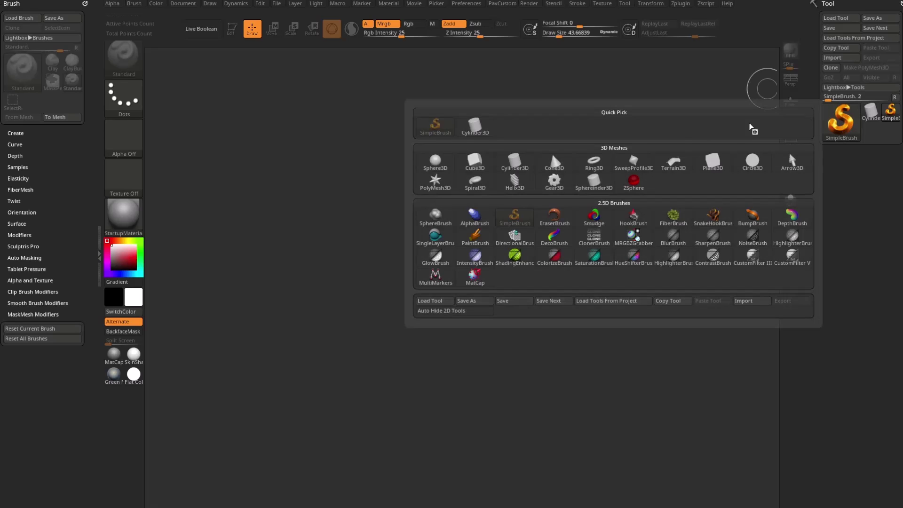
left_click(515, 162)
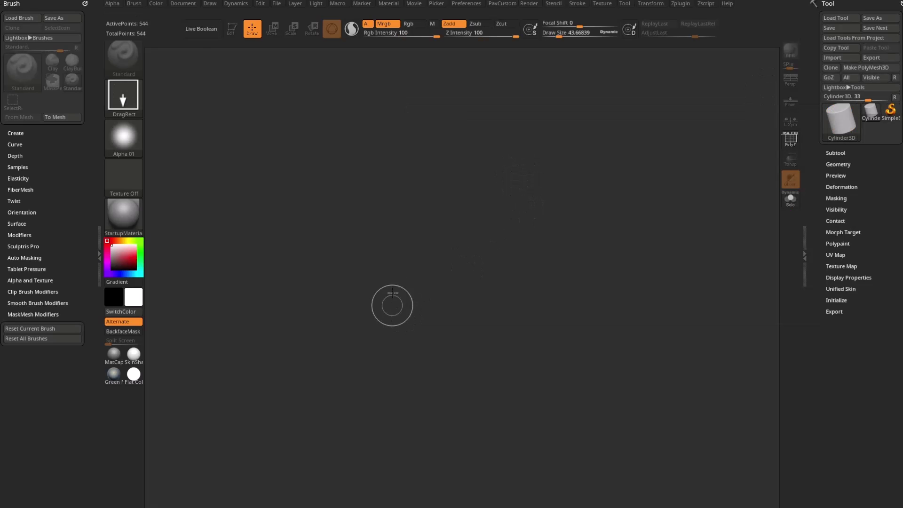
left_click_drag(390, 303, 433, 377)
key("t")
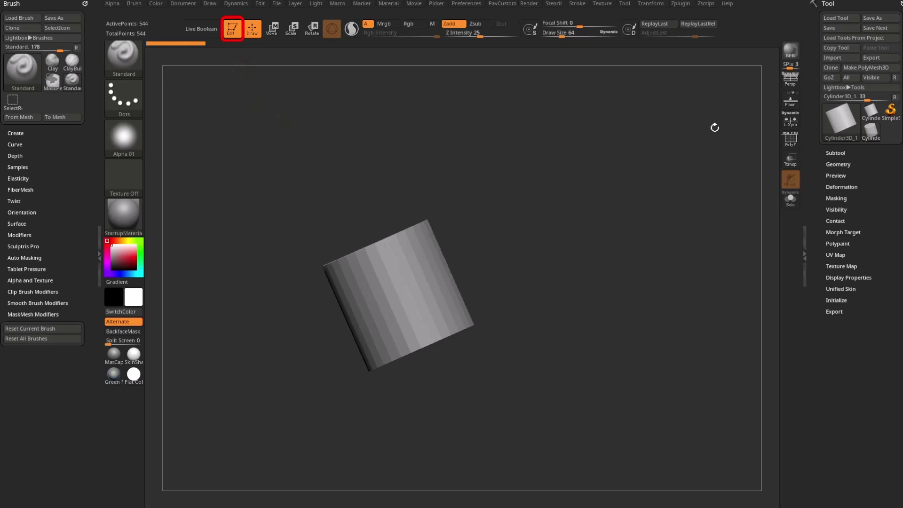
Step: Show the polyframe wireframe on the cylinder
left_click(790, 138)
left_click_drag(700, 174, 444, 280)
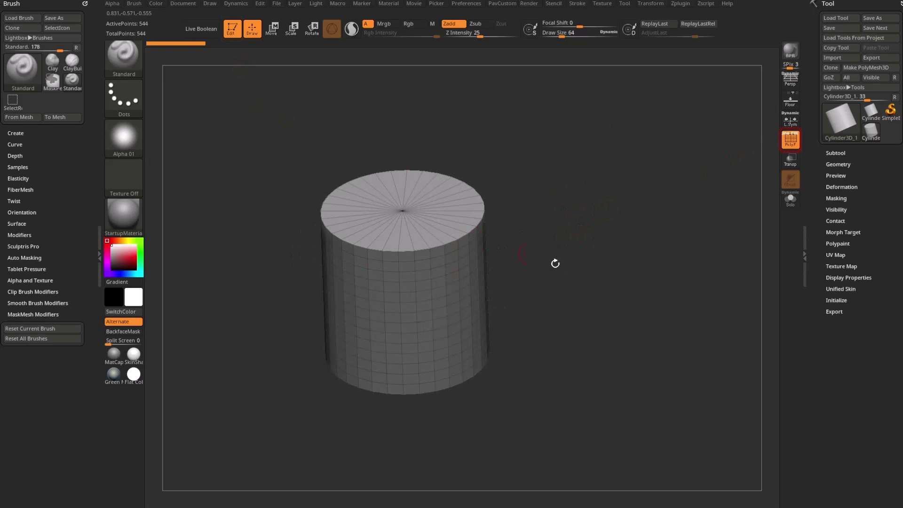
left_click_drag(555, 263, 445, 235)
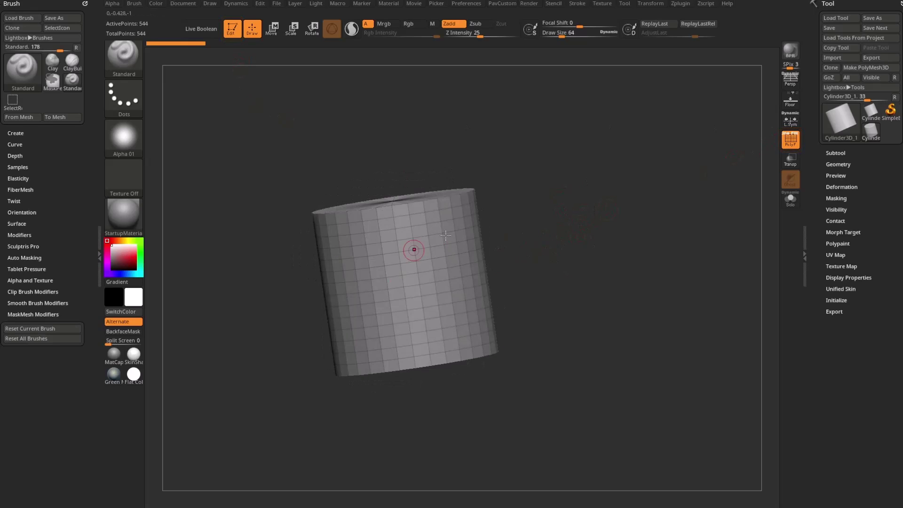
Step: Set the cylinder's initialization to HDivide 16 and VDivide 4
left_click(831, 299)
left_click_drag(812, 308, 812, 272)
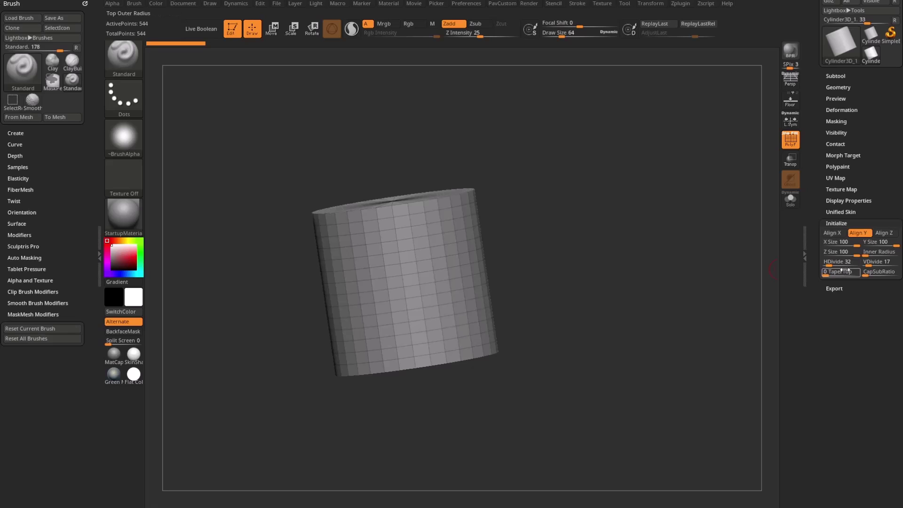
left_click_drag(835, 263, 864, 264)
left_click_drag(619, 359, 590, 293)
left_click_drag(813, 162, 804, 356)
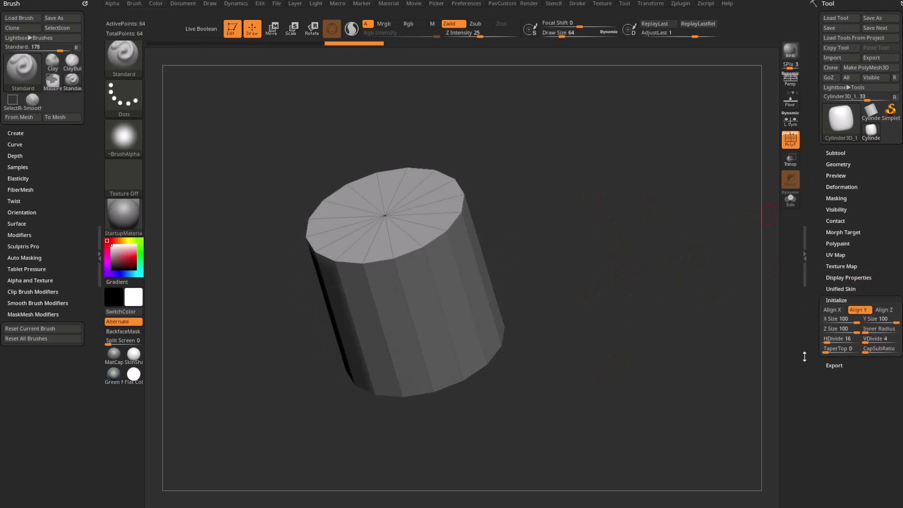
left_click_drag(561, 221, 558, 204)
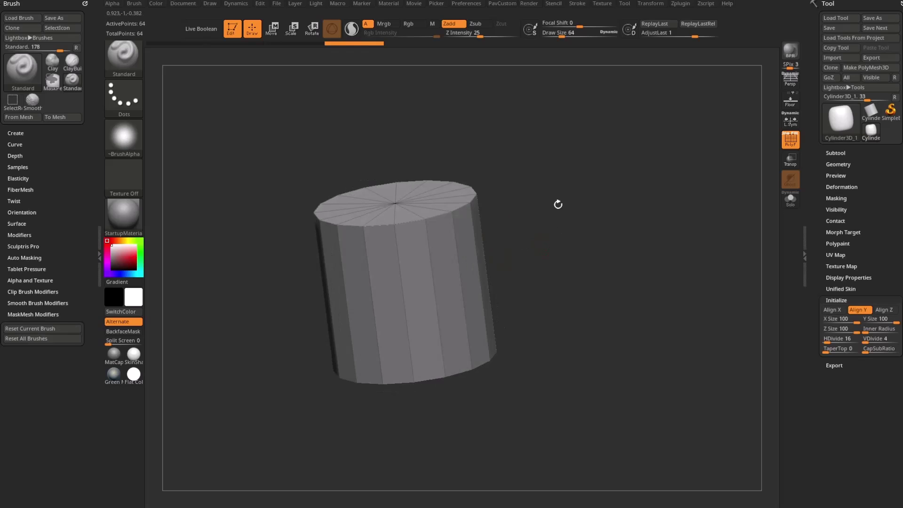
Step: Convert the cylinder to a PolyMesh3D and apply the SkinShade4 material
left_click(866, 68)
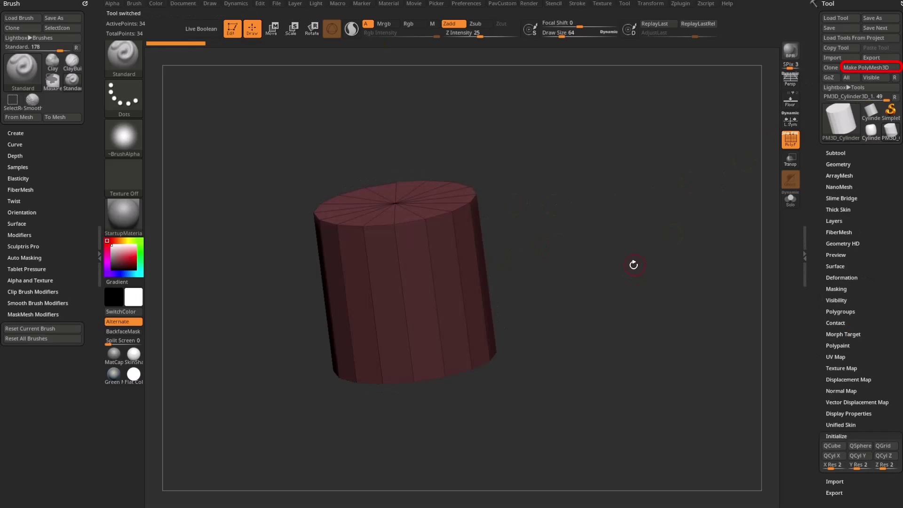
left_click_drag(644, 265, 403, 294, "shift")
left_click(123, 214)
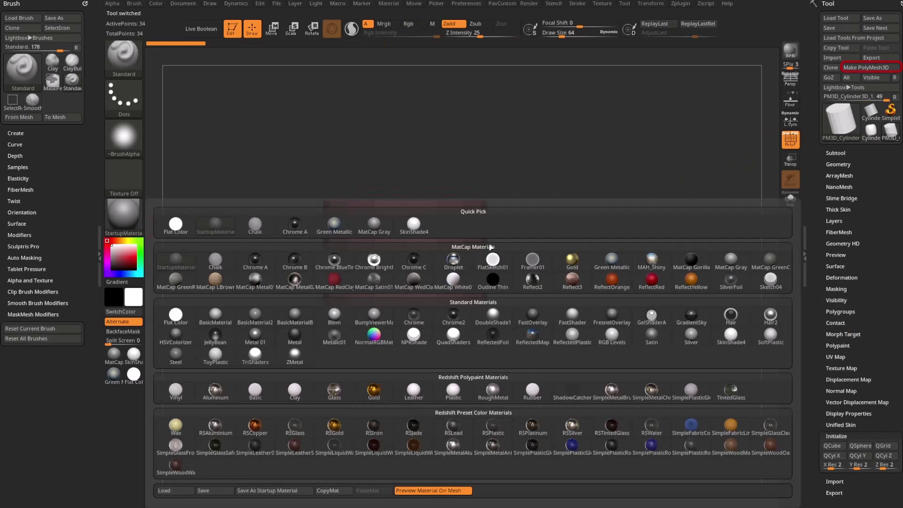
left_click(728, 339)
Step: Set the brush draw size to about 87
mouse_move(659, 266)
left_mouse_down()
mouse_move(648, 334)
mouse_move(564, 381)
mouse_move(633, 322)
mouse_move(632, 241)
left_mouse_up()
key("s")
left_click(574, 214)
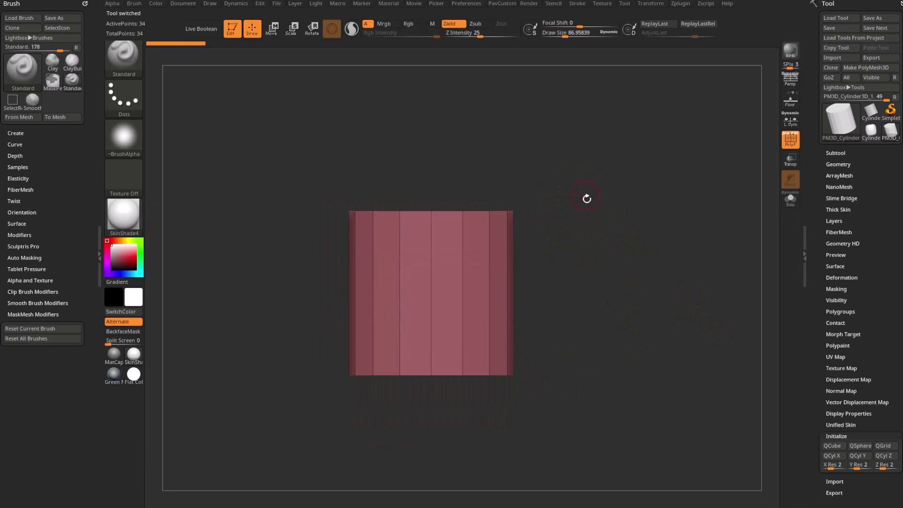
Step: Examine the low-poly cylinder's side faces and end caps from several angles
left_click_drag(586, 199, 608, 244)
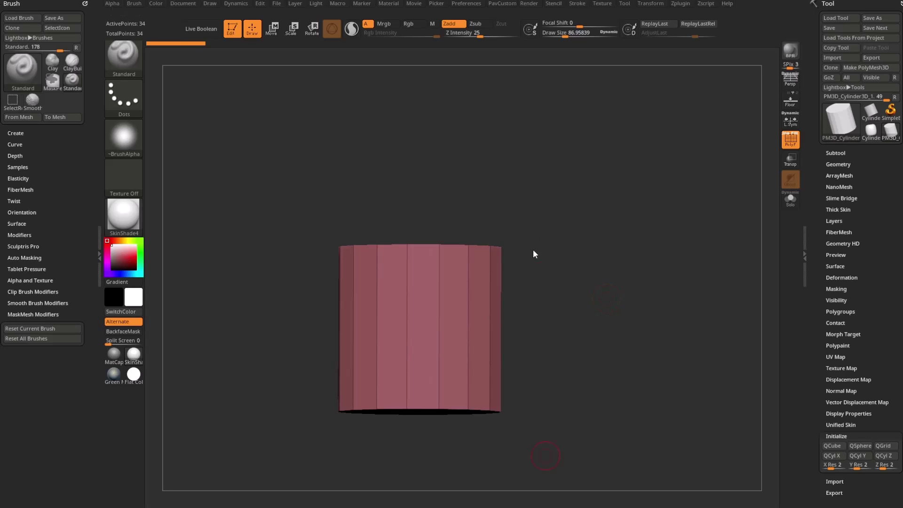
left_click_drag(494, 187, 496, 221)
left_click_drag(564, 272, 498, 293, "shift")
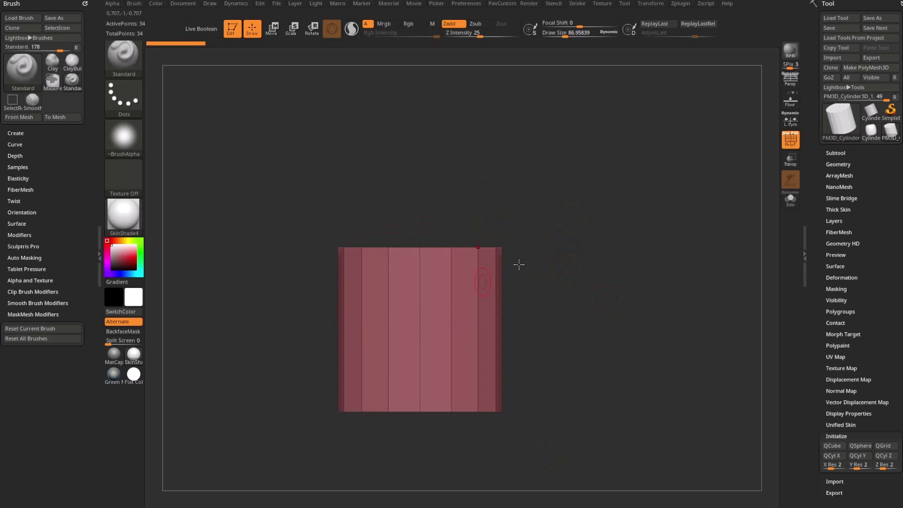
left_click_drag(519, 264, 361, 223)
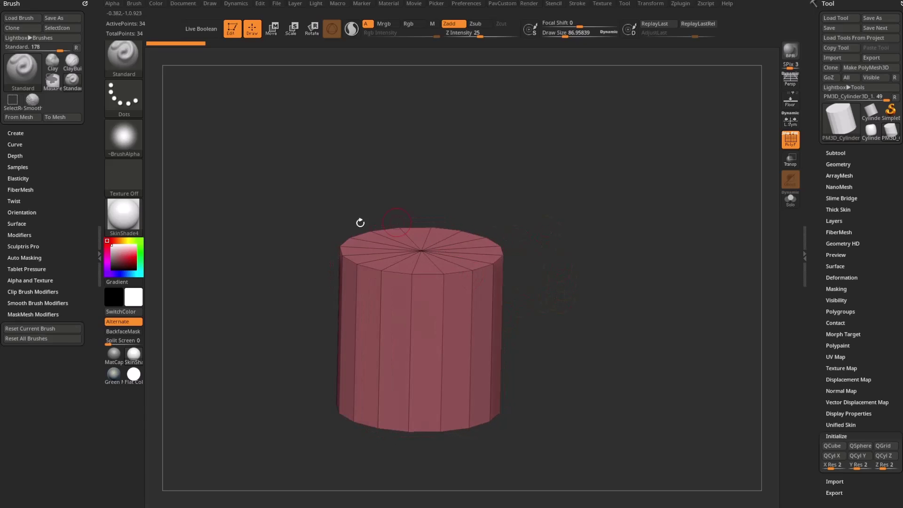
left_click_drag(562, 257, 402, 341)
left_click_drag(462, 336, 370, 311)
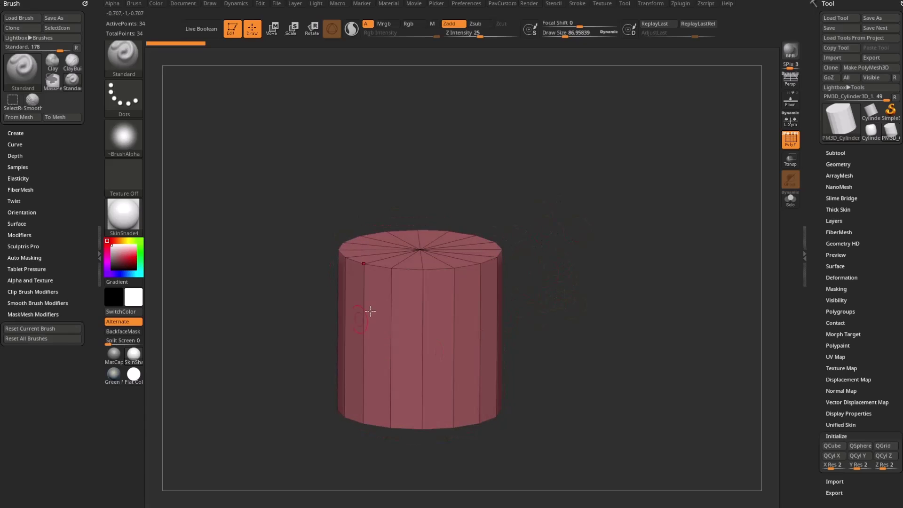
left_click_drag(590, 254, 587, 255)
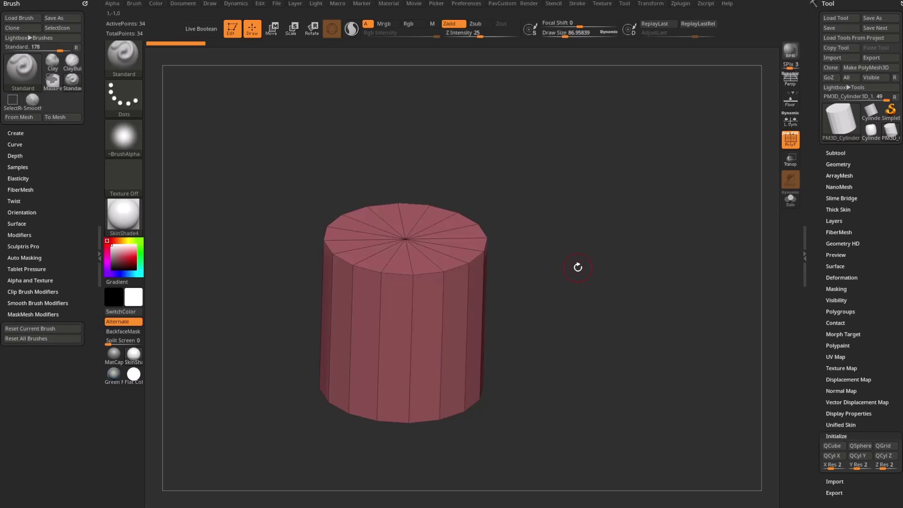
left_click_drag(577, 268, 526, 228, "shift")
Step: Mask the cylinder's lower end by masking its top rim and inverting the mask, and bring up the Move gizmo
key("ctrl")
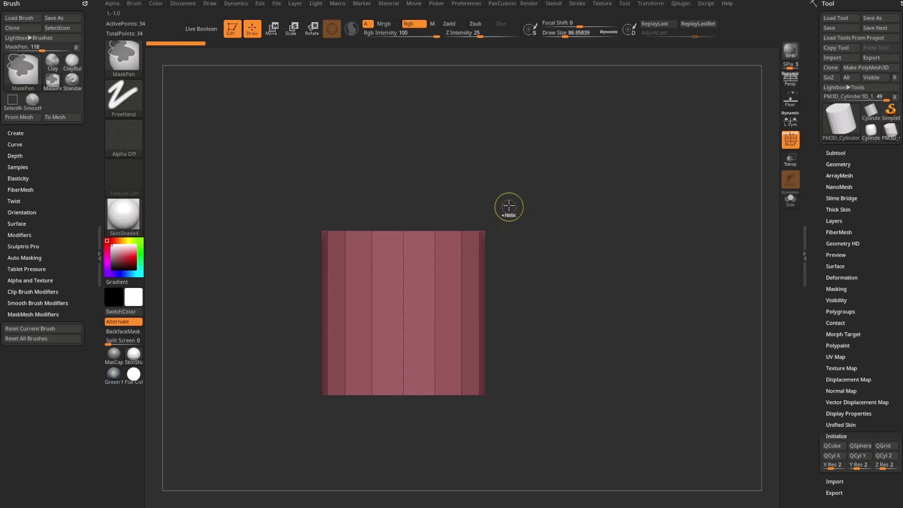
left_click_drag(580, 128, 506, 235, "ctrl")
left_click_drag(540, 292, 488, 236)
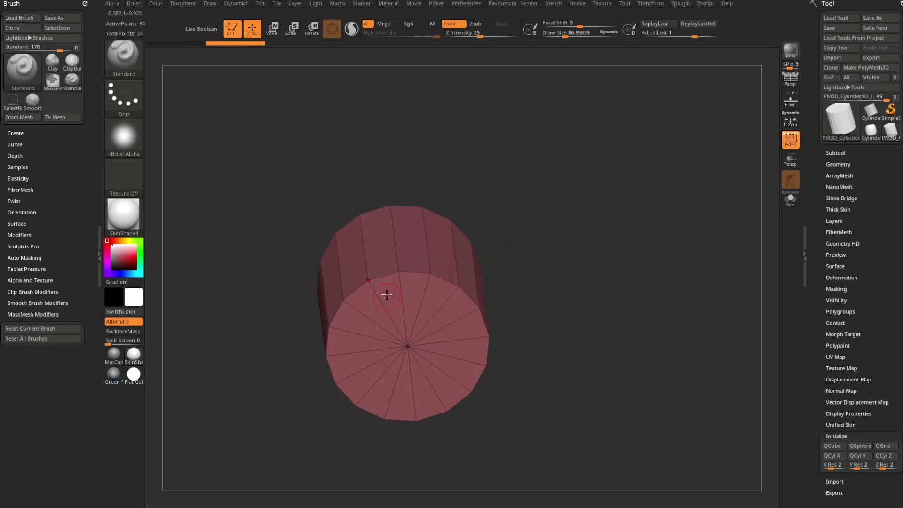
left_click_drag(570, 229, 590, 298, "shift")
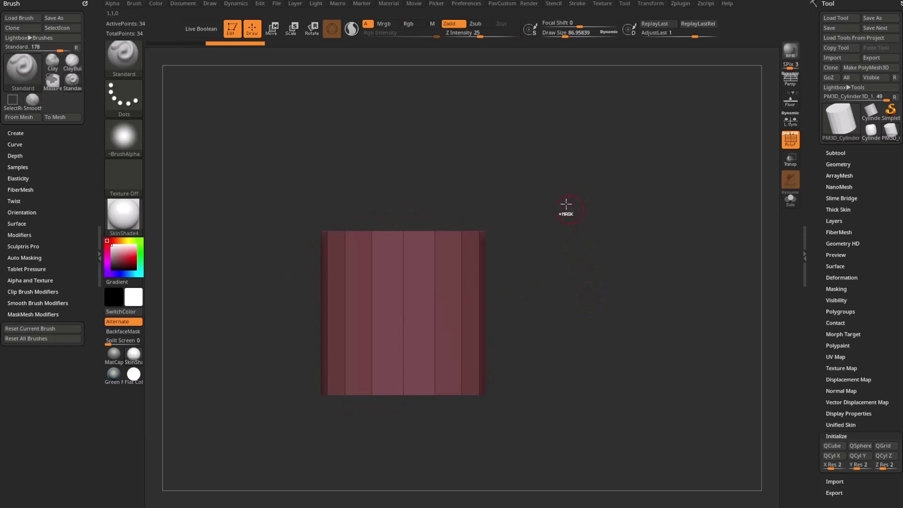
left_click_drag(566, 205, 630, 276, "ctrl")
left_click_drag(644, 135, 261, 261, "ctrl+alt")
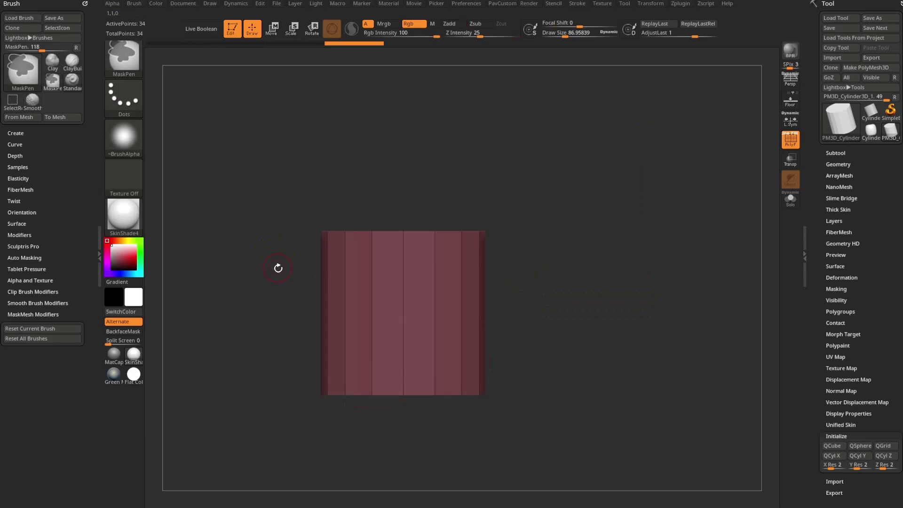
mouse_move(411, 179)
left_mouse_down()
mouse_move(517, 262)
mouse_move(520, 319)
left_mouse_up()
left_click_drag(396, 254, 447, 327)
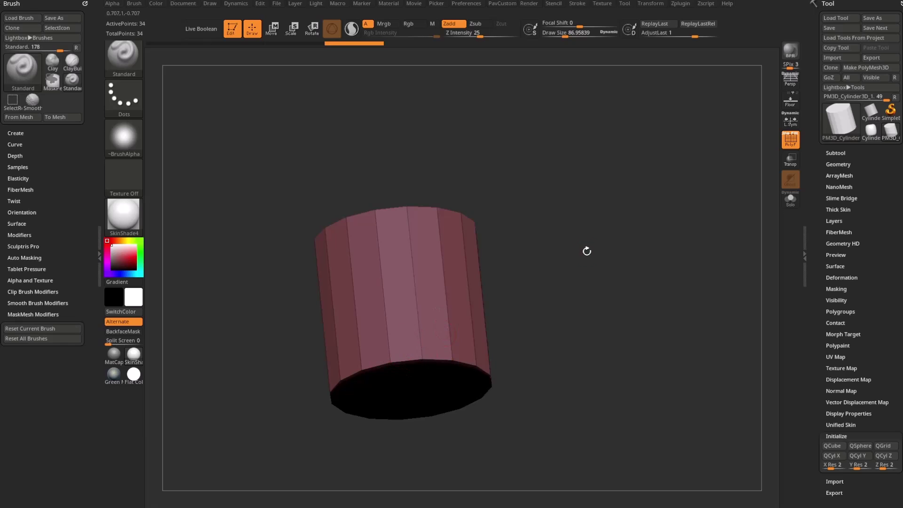
left_click_drag(587, 251, 554, 234)
key("w")
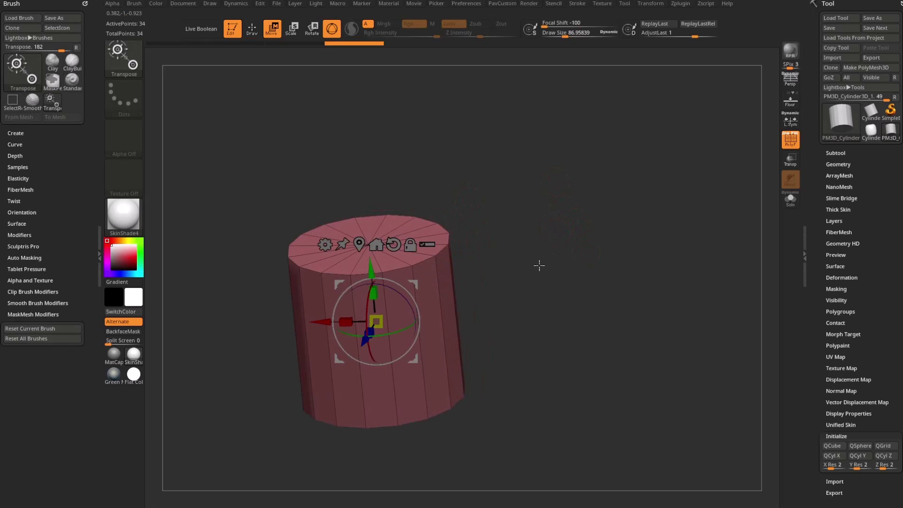
Step: Try to scale the cylinder's unmasked top uniformly with the gizmo, and undo the change
left_click_drag(538, 265, 444, 224, "shift")
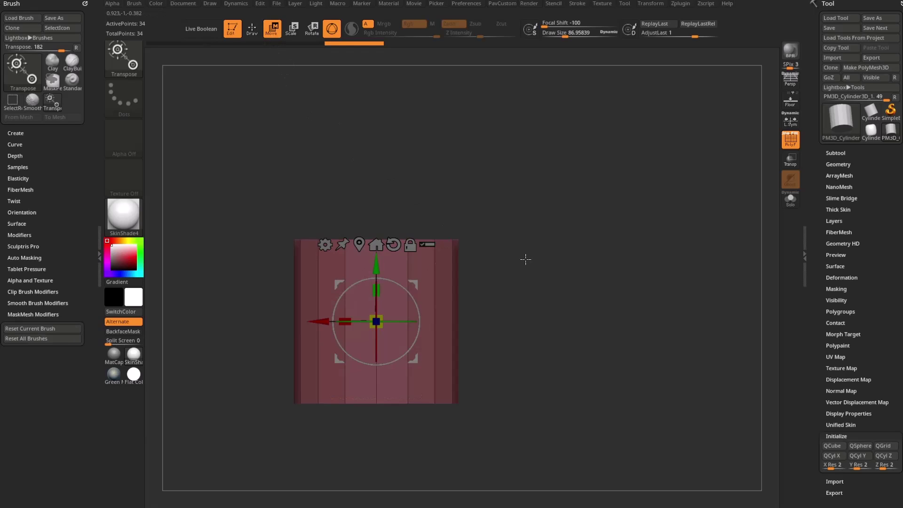
left_click_drag(525, 259, 525, 272)
left_click_drag(360, 311, 369, 281)
key("ctrl+z")
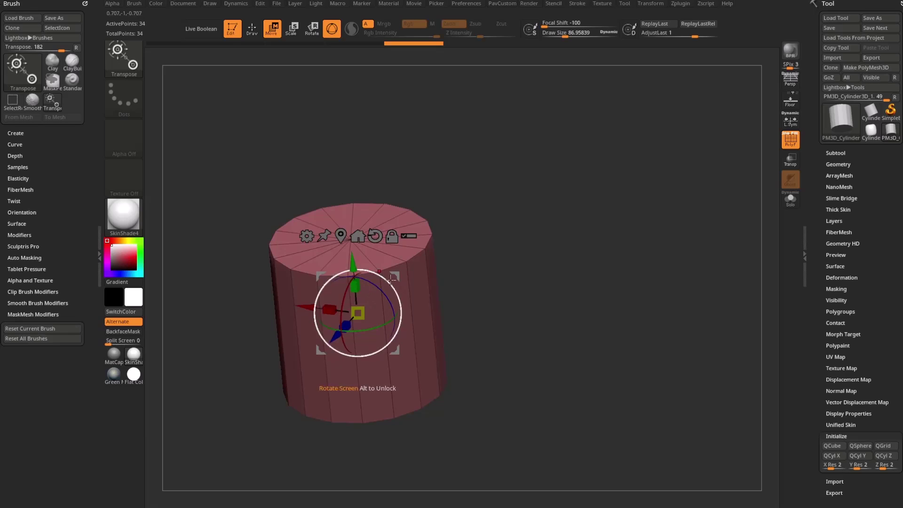
key("ctrl")
Step: Try the uniform gizmo scale on the unmasked top again, check it from the front, and undo it
mouse_move(518, 267)
left_mouse_down()
mouse_move(498, 260)
mouse_move(443, 288)
left_mouse_up()
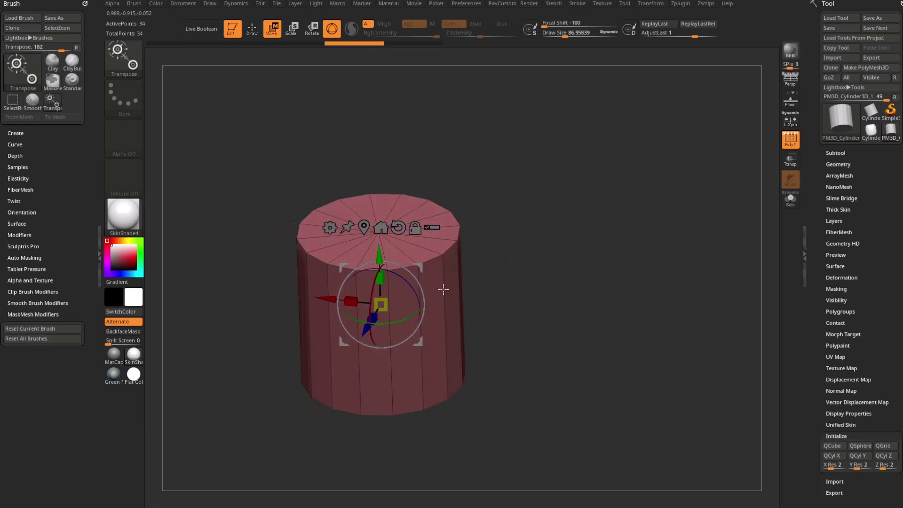
left_click_drag(531, 246, 499, 260)
right_click_drag(365, 309, 395, 343, "shift")
left_click_drag(364, 308, 340, 340)
left_click_drag(439, 287, 417, 294, "shift")
key("ctrl+z")
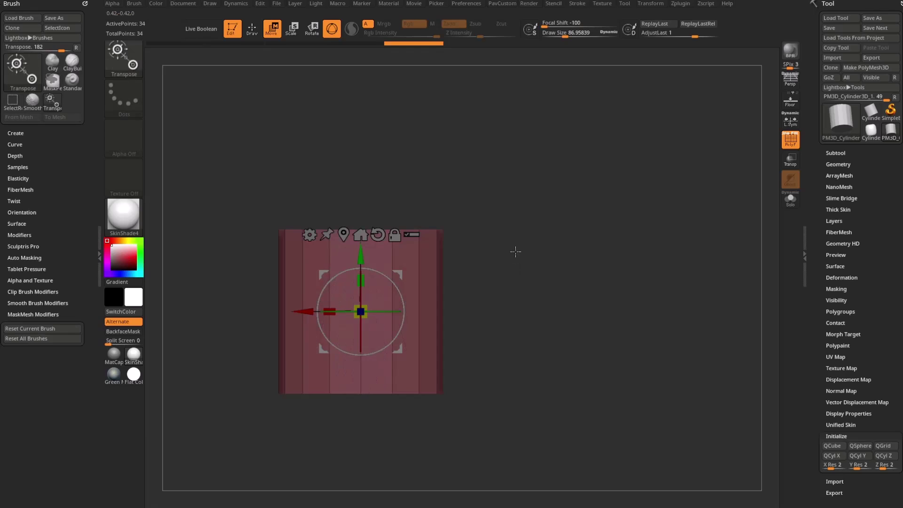
Step: Try to scale the cylinder's unmasked top along the Z axis only, and undo the scaling
left_click_drag(516, 250, 505, 260)
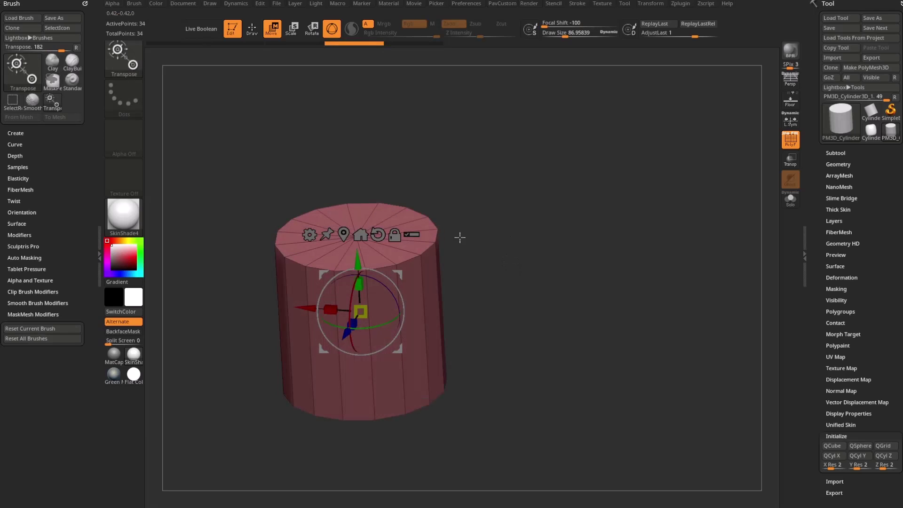
left_click_drag(460, 237, 452, 270)
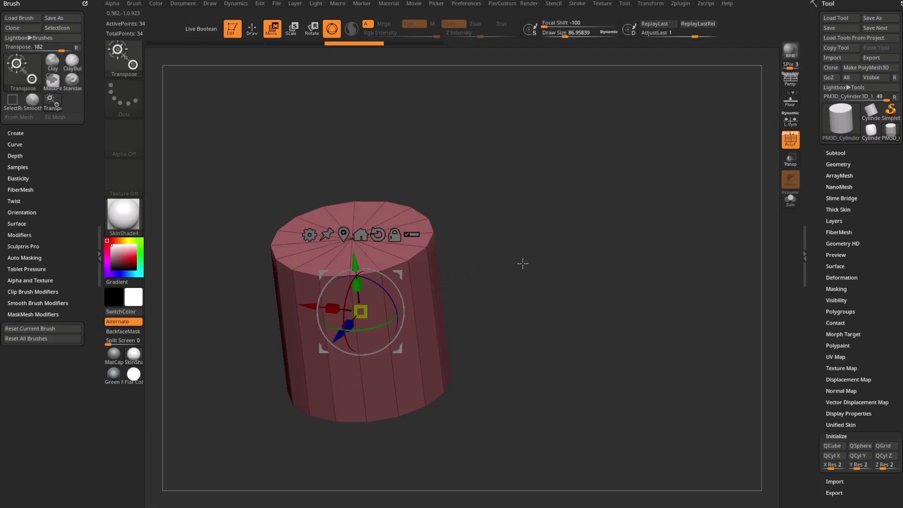
left_click_drag(518, 262, 484, 288)
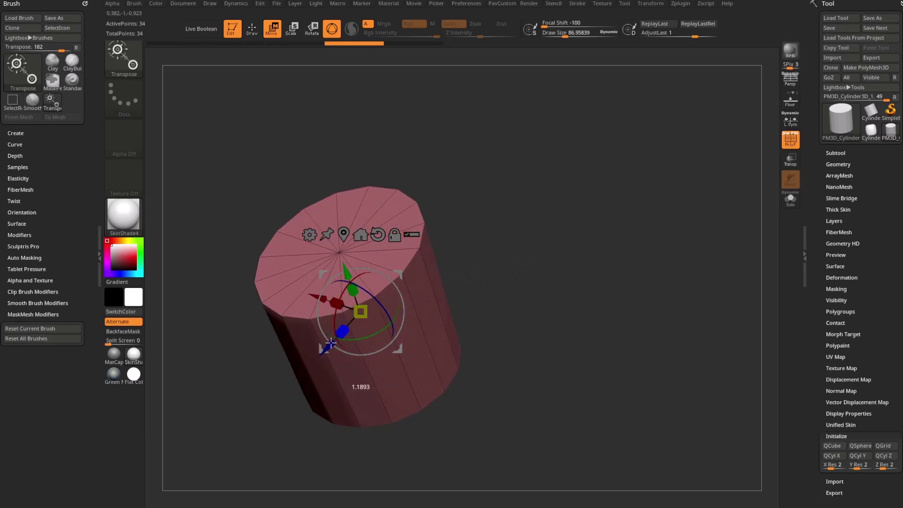
left_click_drag(341, 336, 352, 327)
key("ctrl+z")
left_click_drag(497, 294, 465, 263)
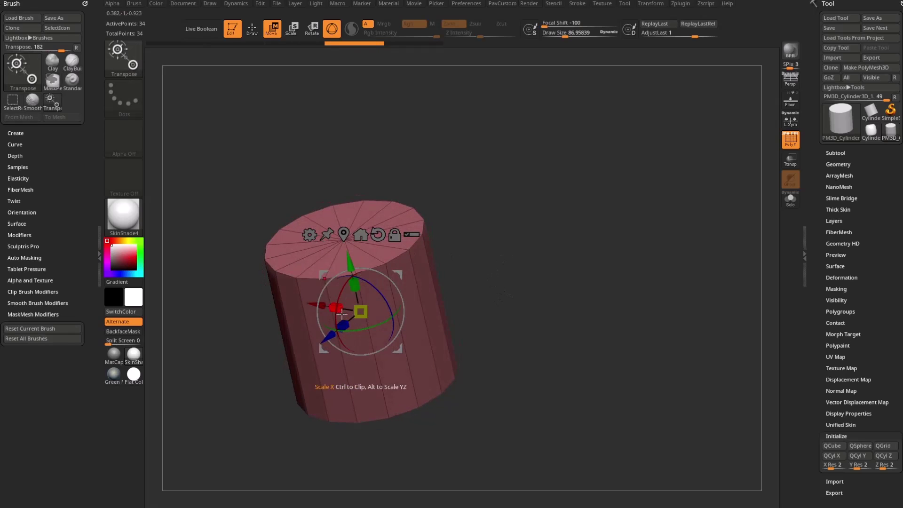
left_click_drag(442, 258, 441, 271)
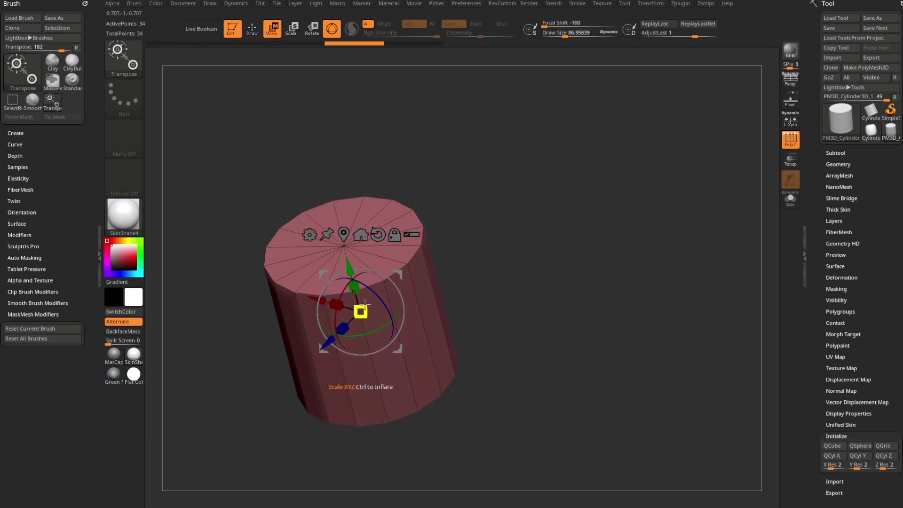
Step: Try to taper the cylinder by scaling its top along X and Z together, and undo the taper
left_click_drag(354, 286, 359, 327)
left_click_drag(408, 231, 335, 297, "shift")
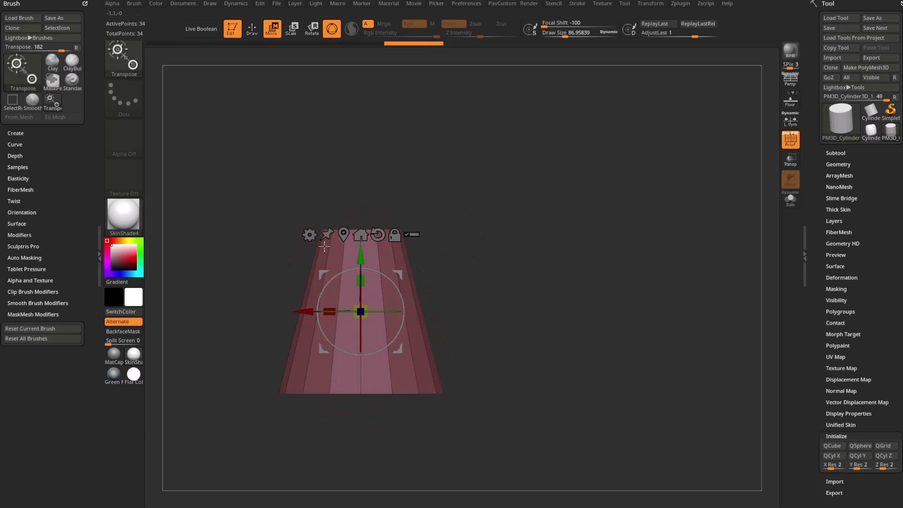
left_click_drag(452, 264, 423, 287)
key("ctrl+z")
Step: Narrow the cylinder's unmasked top into a steep taper by scaling X and Z together, keeping its height
left_click_drag(359, 282, 361, 308, "alt")
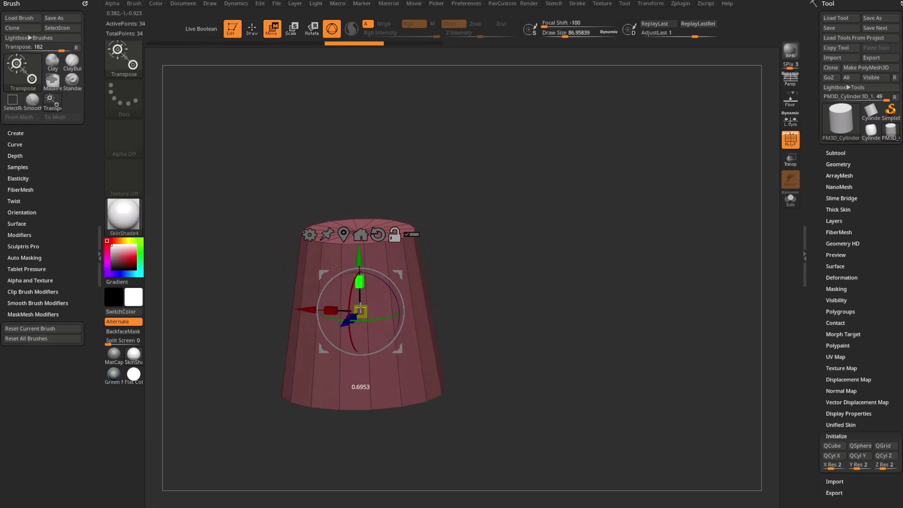
key("ctrl+shift+z")
key("ctrl+shift+z")
key("ctrl+shift+z")
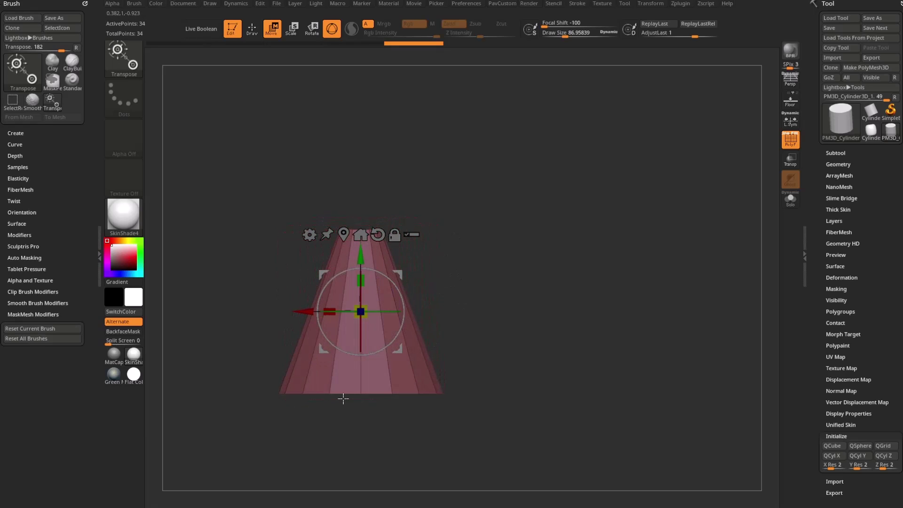
Step: Undo the cylinder's taper and place the gizmo on the centre vertex of the top cap
key("ctrl+z")
key("ctrl+z")
key("ctrl+z")
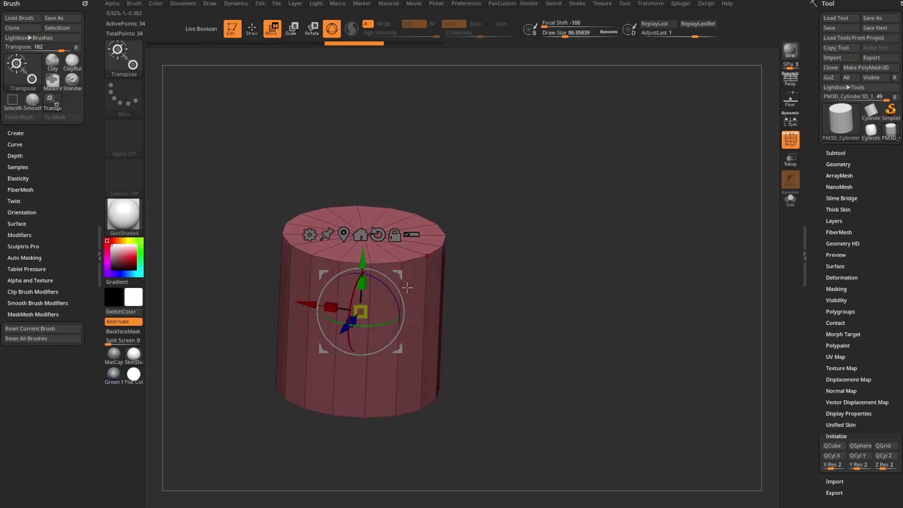
left_click_drag(449, 218, 440, 243)
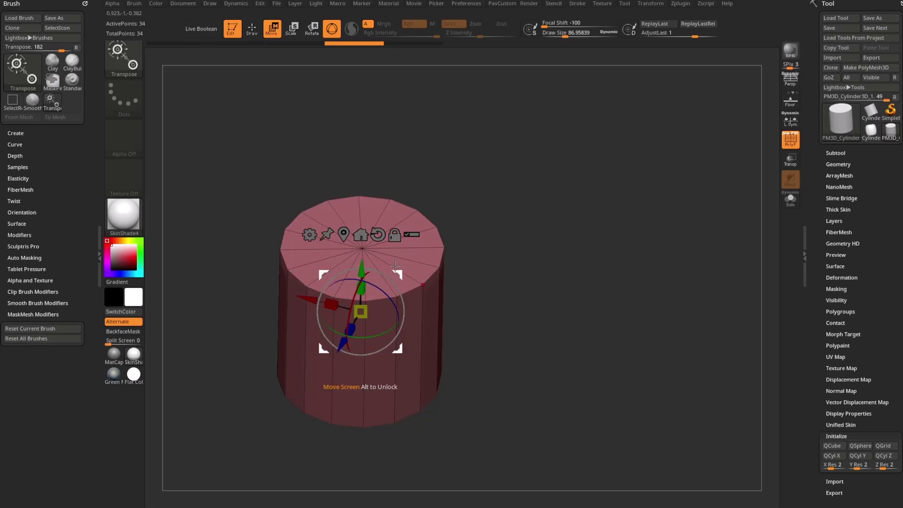
left_click(361, 249)
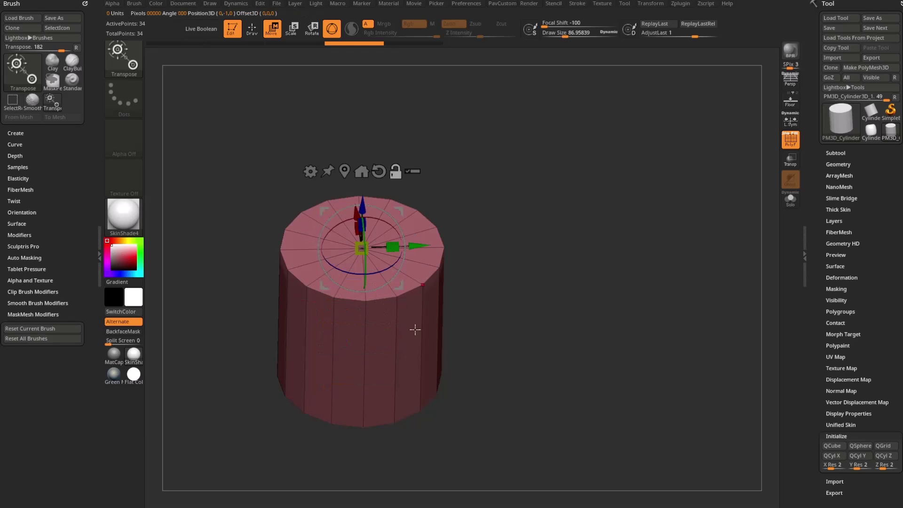
left_click_drag(552, 277, 437, 270, "shift")
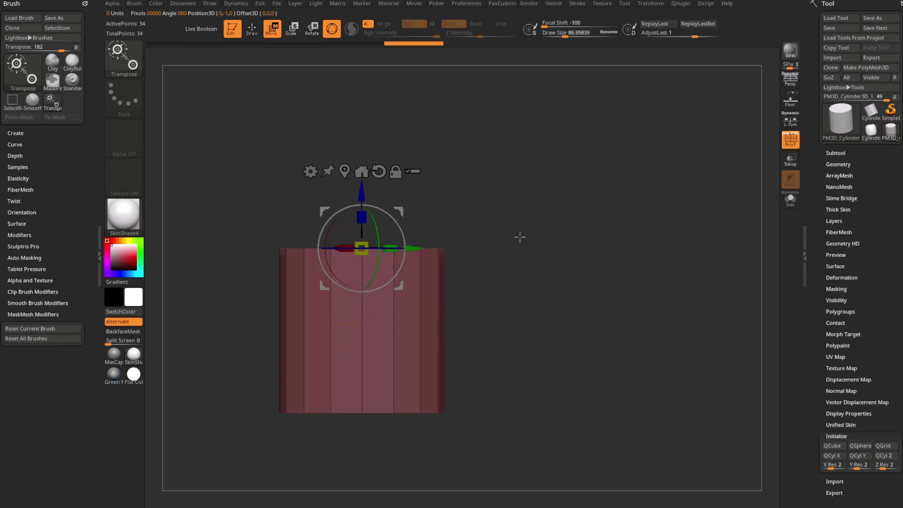
Step: Try the uniform and two-axis XY gizmo scales on the unmasked top, and undo each one
left_click_drag(519, 236, 495, 269)
left_click_drag(519, 197, 531, 181)
left_click_drag(361, 249, 331, 261)
key("ctrl+z")
left_click_drag(375, 230, 374, 223, "alt")
key("ctrl")
key("ctrl+z")
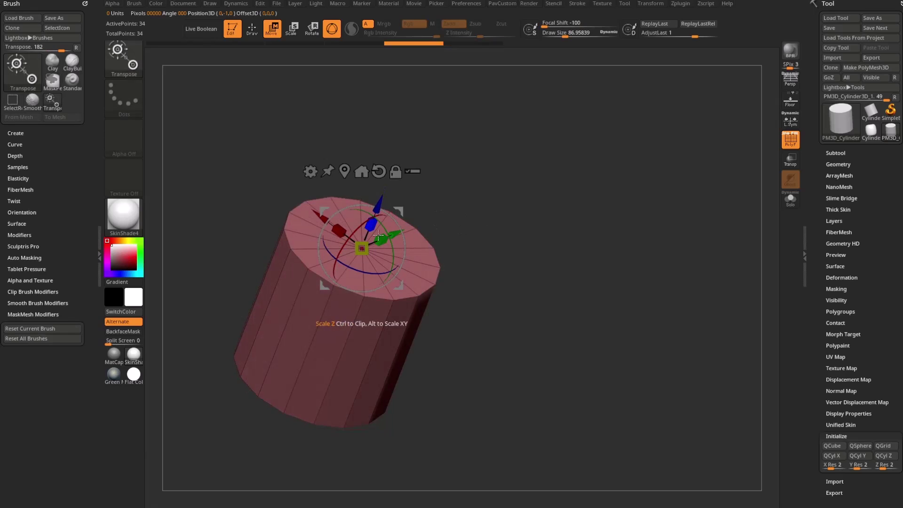
left_click_drag(361, 248, 347, 269)
key("ctrl+z")
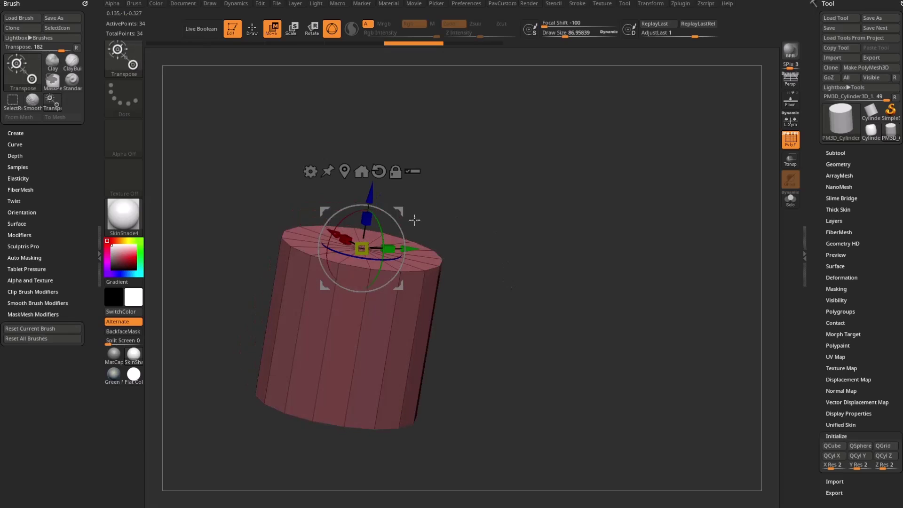
Step: Try moving and tilting the gizmo away from the mesh, beside the cylinder's lower side
left_click_drag(401, 208, 254, 379, "alt")
left_click_drag(510, 282, 507, 192, "alt")
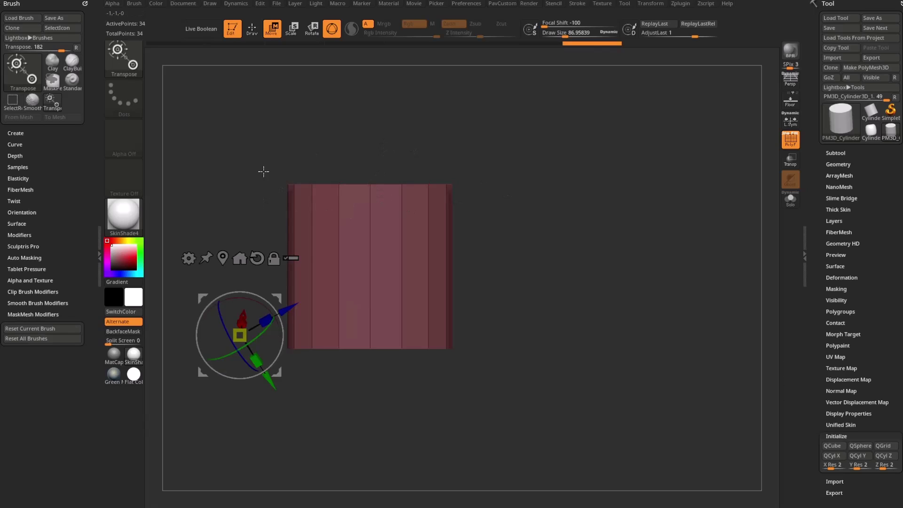
left_click_drag(470, 155, 516, 205)
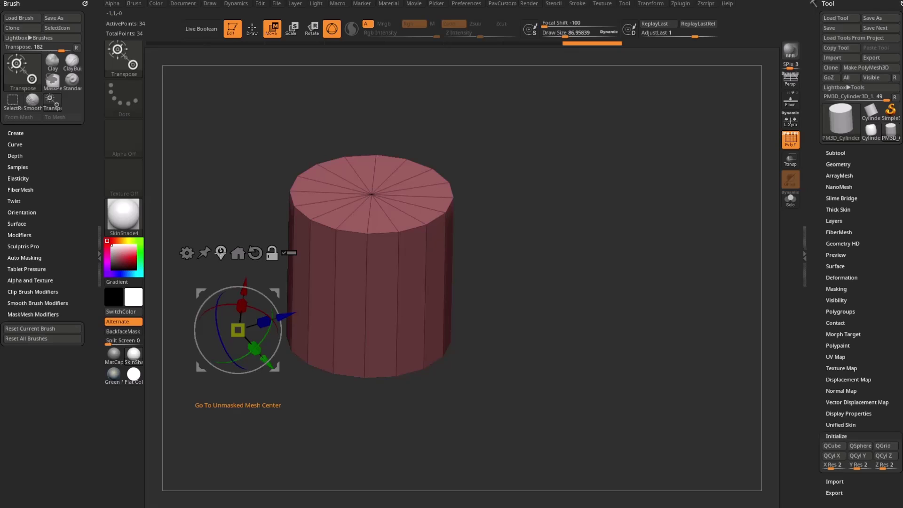
left_click_drag(534, 204, 512, 187)
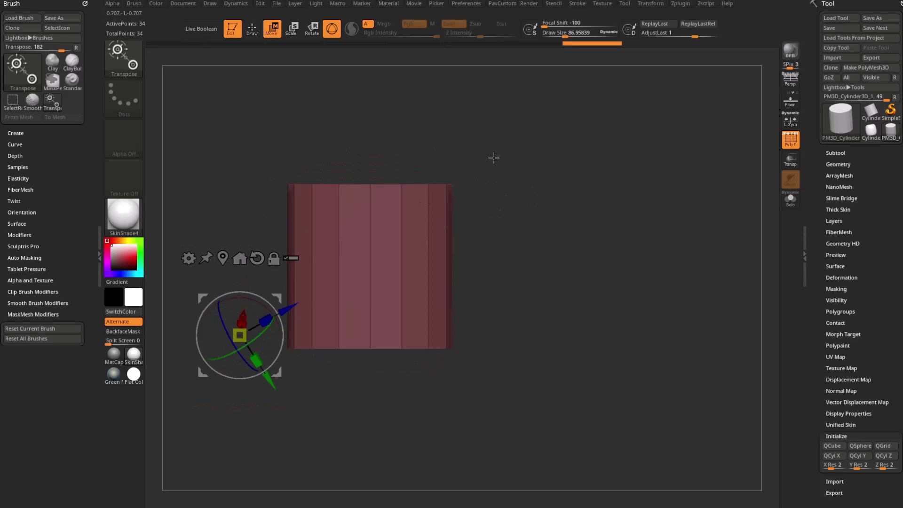
Step: Place the gizmo back on the cylinder's top and reset its orientation so it stands upright
left_click_drag(494, 157, 493, 188)
left_click(367, 190, "alt")
left_click_drag(586, 293, 596, 263, "shift")
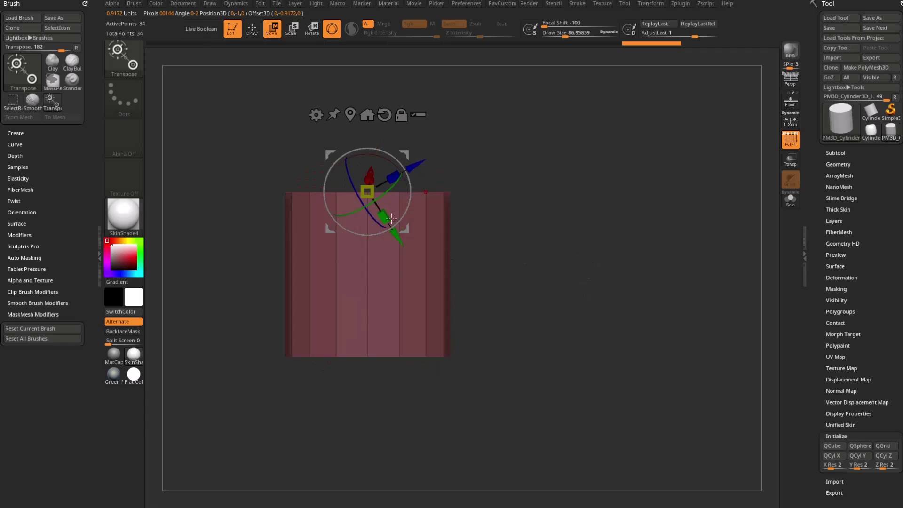
left_click(384, 115)
left_click_drag(494, 142, 395, 206)
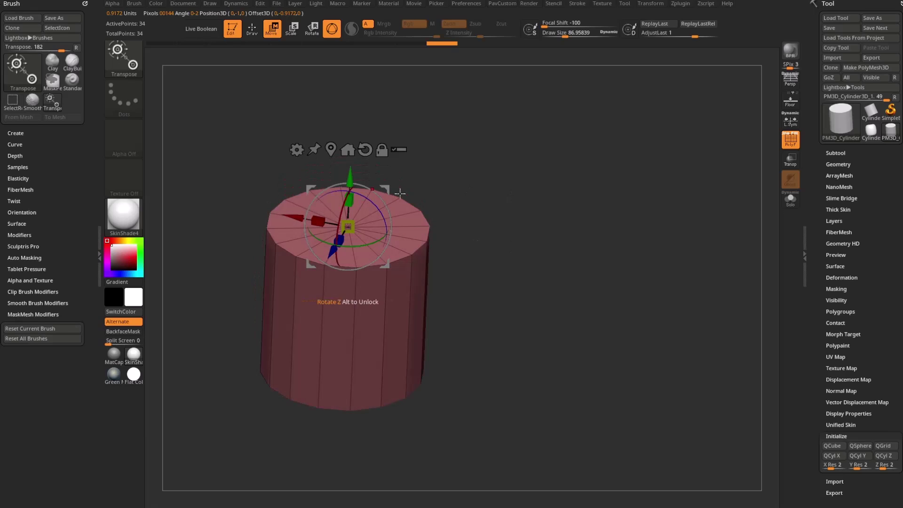
Step: Centre the gizmo on the cylinder's top cap with the masking command Go To Unmasked Center
left_click_drag(821, 271, 819, 250)
left_click(835, 272)
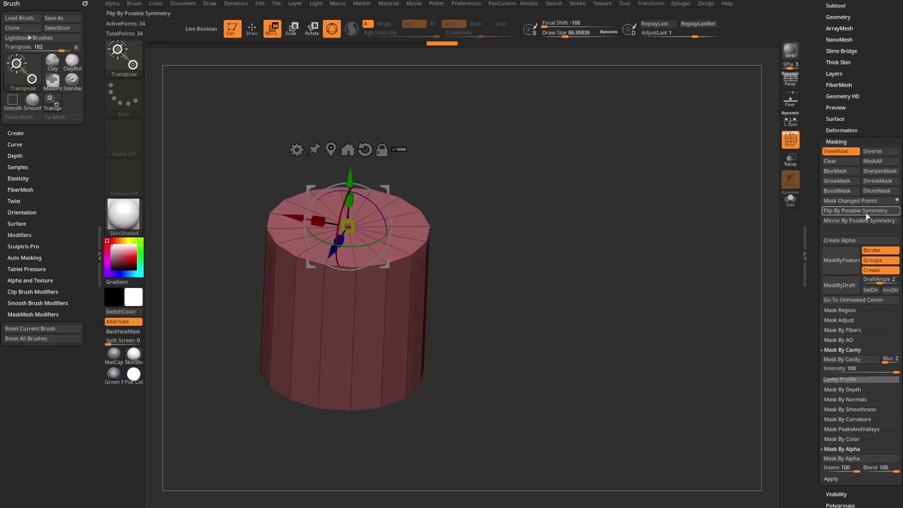
scroll(835, 219, "down", 1)
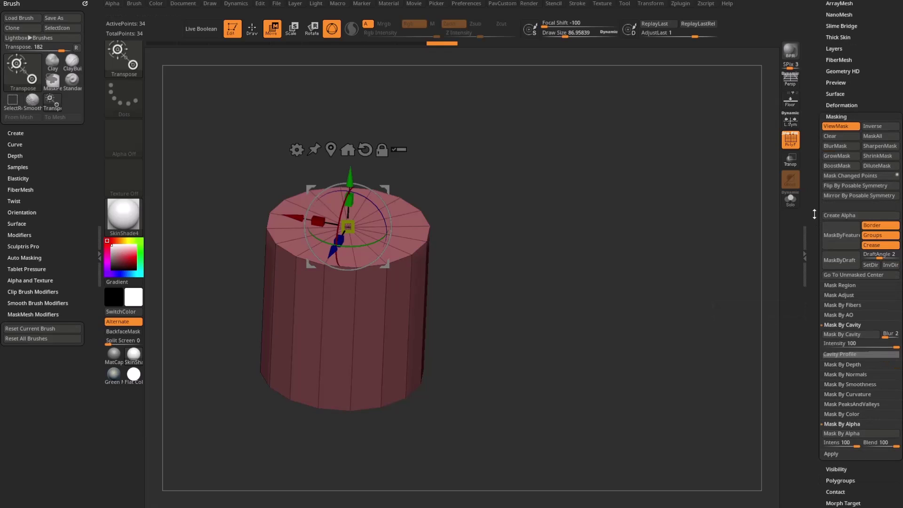
left_click(850, 272)
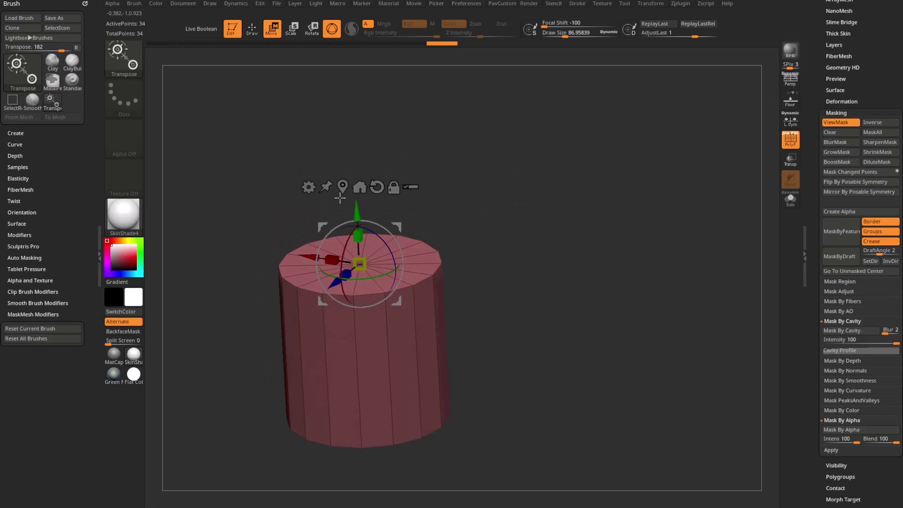
Step: Try scaling the unmasked top uniformly from its centre, and undo the scaling
left_click_drag(447, 225, 469, 205)
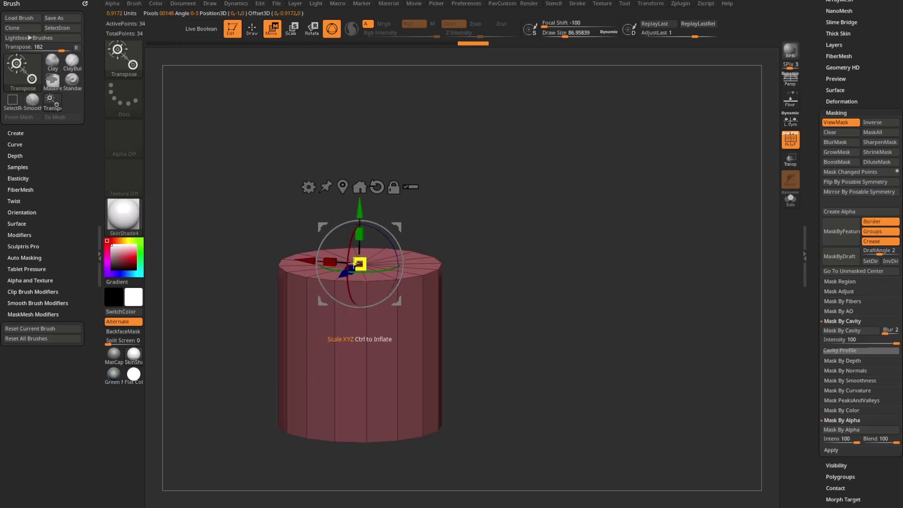
left_click_drag(354, 264, 323, 298)
key("ctrl+z")
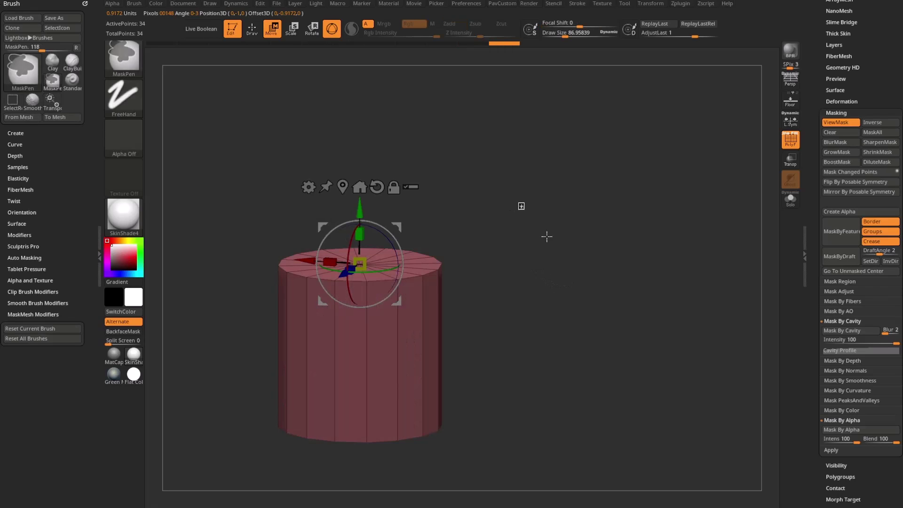
Step: Clear the mask in Draw mode and mask the cylinder's lower part again, leaving the top cap unmasked
key("q")
left_click_drag(574, 282, 525, 223)
left_click_drag(479, 190, 441, 183, "alt")
left_click_drag(507, 256, 435, 300, "alt")
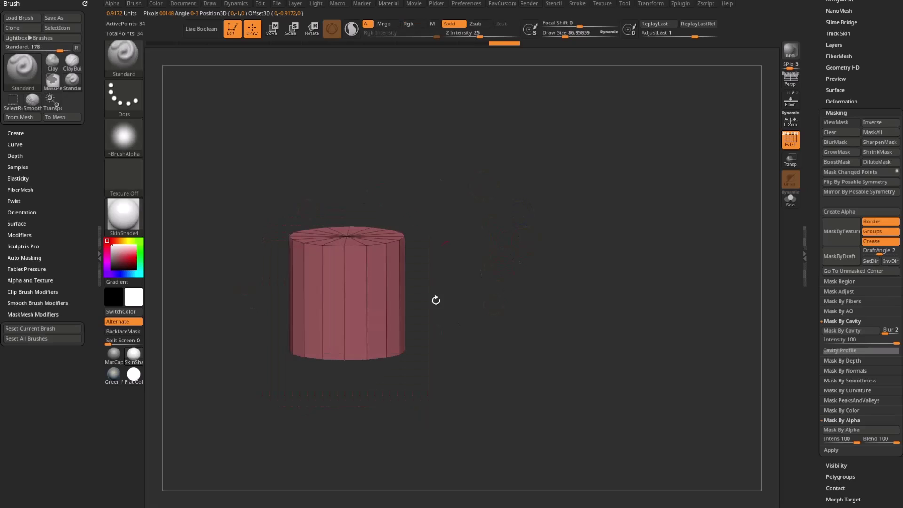
left_click_drag(467, 266, 223, 275, "shift")
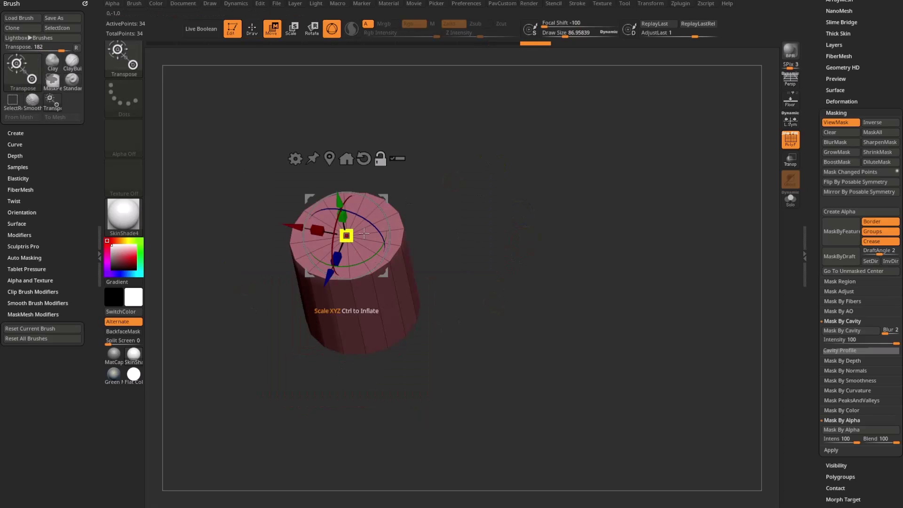
Step: Centre the gizmo on the unmasked top cap, try scaling it uniformly, and undo the scaling
left_click(346, 158)
left_click(345, 233, "alt")
left_click_drag(346, 235, 348, 245)
mouse_move(568, 288)
left_mouse_down()
mouse_move(548, 185)
mouse_move(528, 231)
mouse_move(535, 250)
mouse_move(508, 243)
mouse_move(461, 278)
left_mouse_up()
key("ctrl+z")
Step: Return the unmasked cylinder to Draw mode and select the ZModeler brush
key("q")
key("b")
key("z")
key("m")
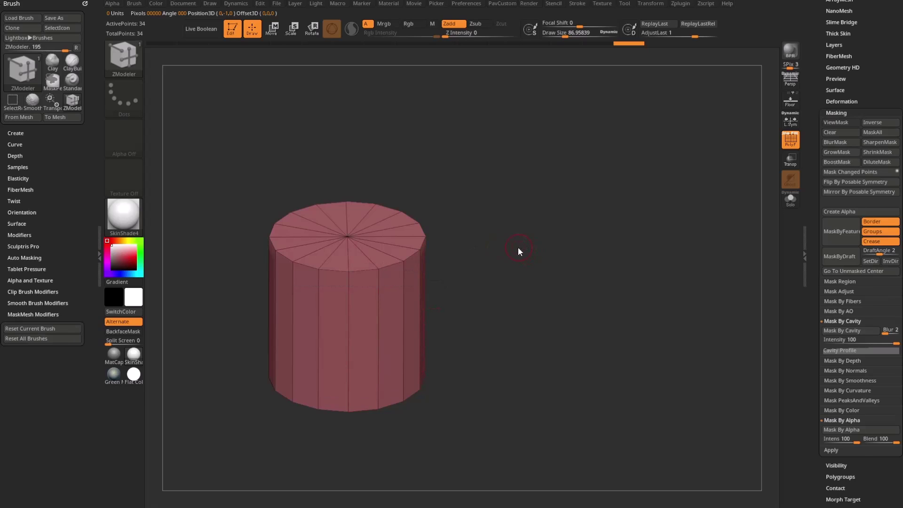
key("b")
key("z")
key("m")
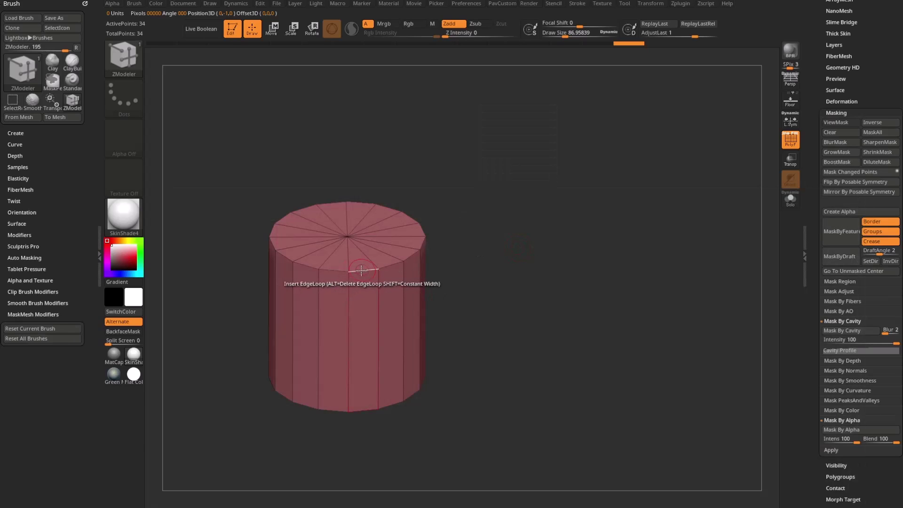
Step: Set the ZModeler edge action to Mask with EdgeLoop Complete as its target
key("space")
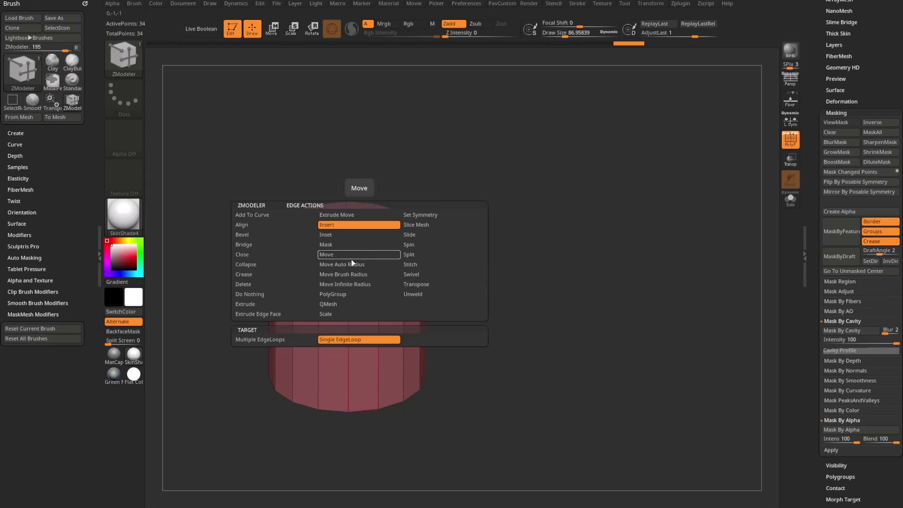
left_click(344, 245)
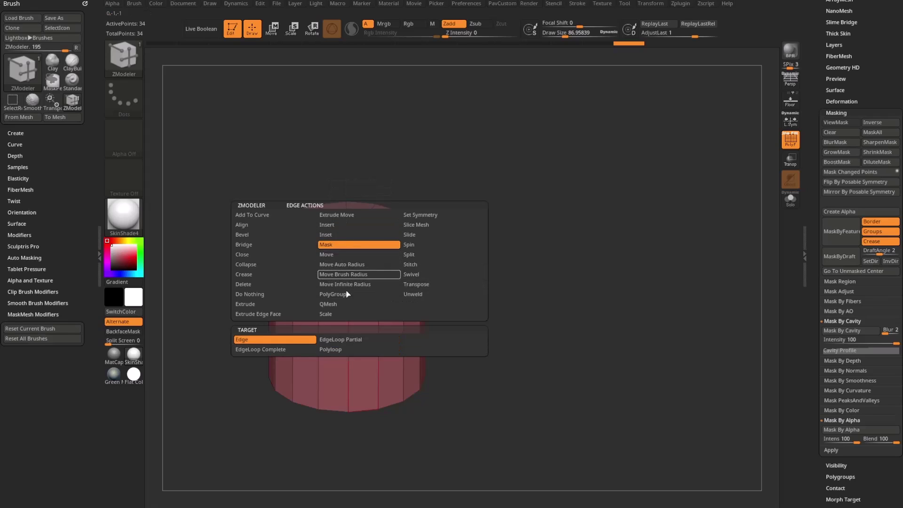
left_click(295, 351)
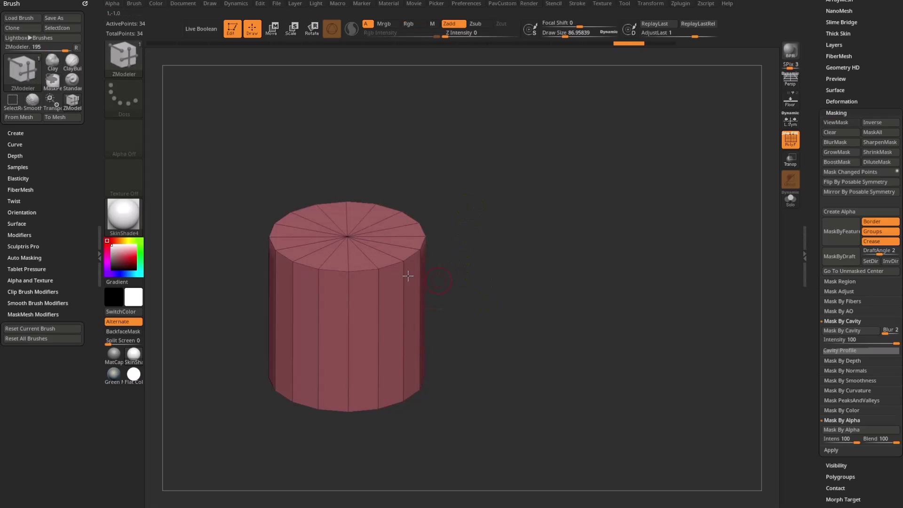
Step: Set the polygon Mask action's target to Flat Island, and try isolating the top cap with an inverted mask
key("space")
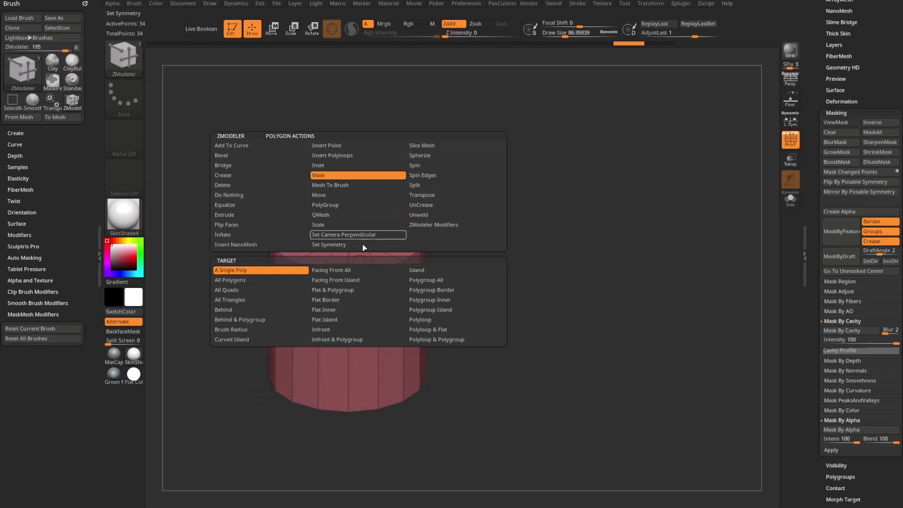
left_click(324, 319)
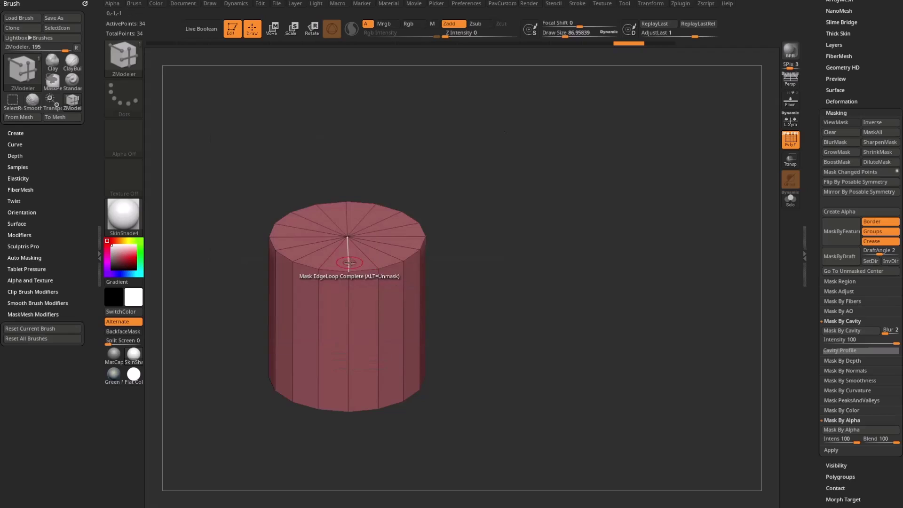
left_click(551, 267, "ctrl")
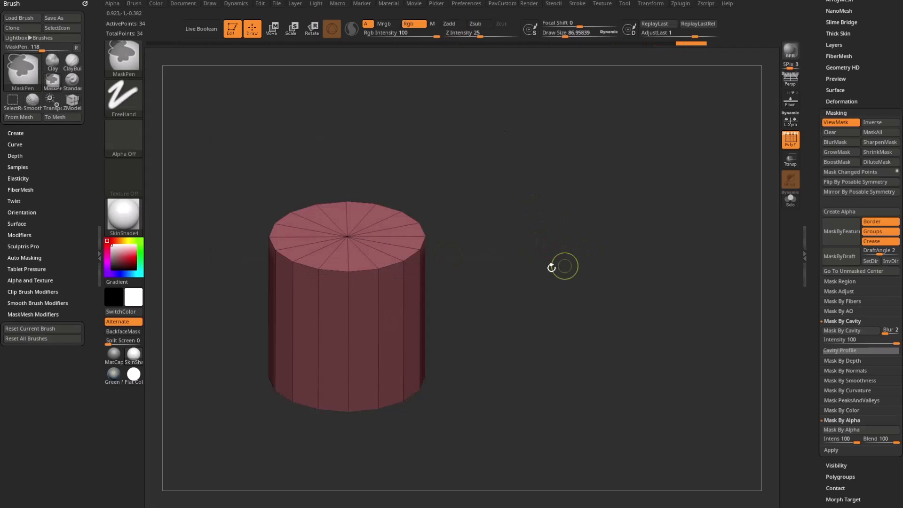
key("ctrl+h")
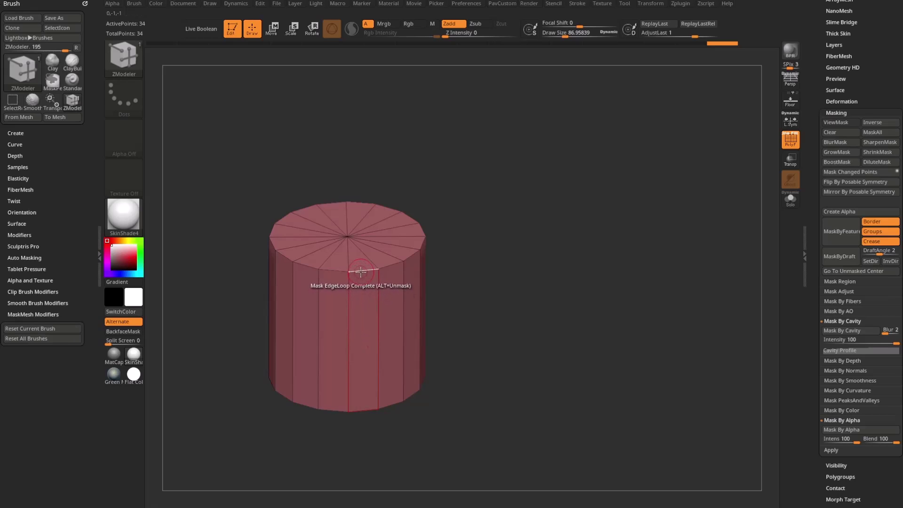
Step: Set the ZModeler edge action to Scale, try it on the cylinder's top rim, and undo the changes
key("space")
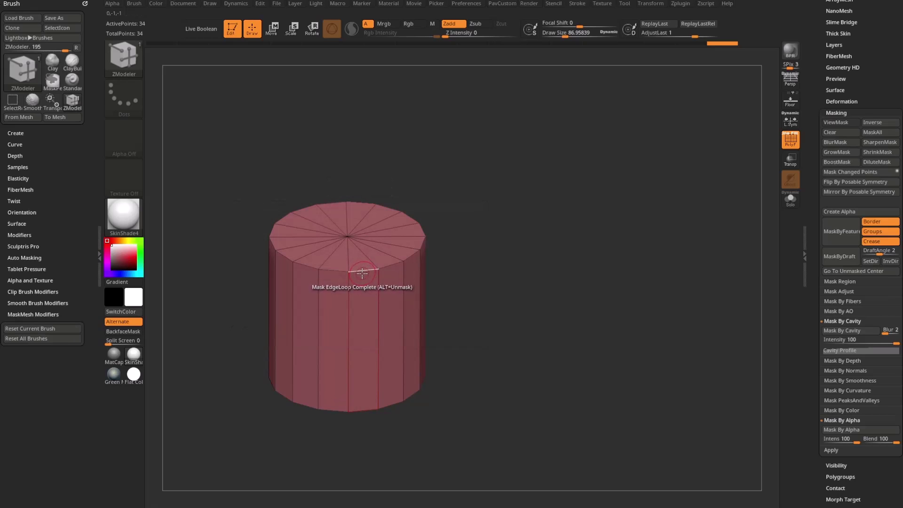
key("b")
key("z")
key("m")
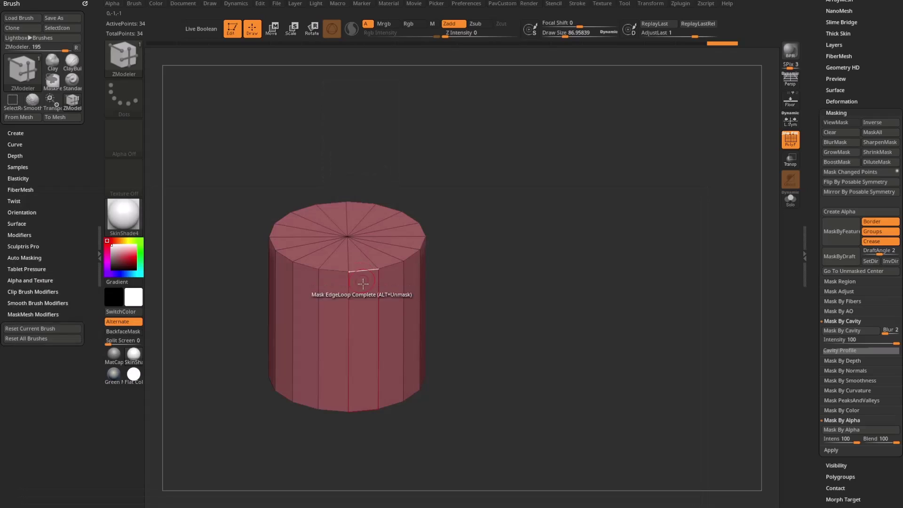
key("space")
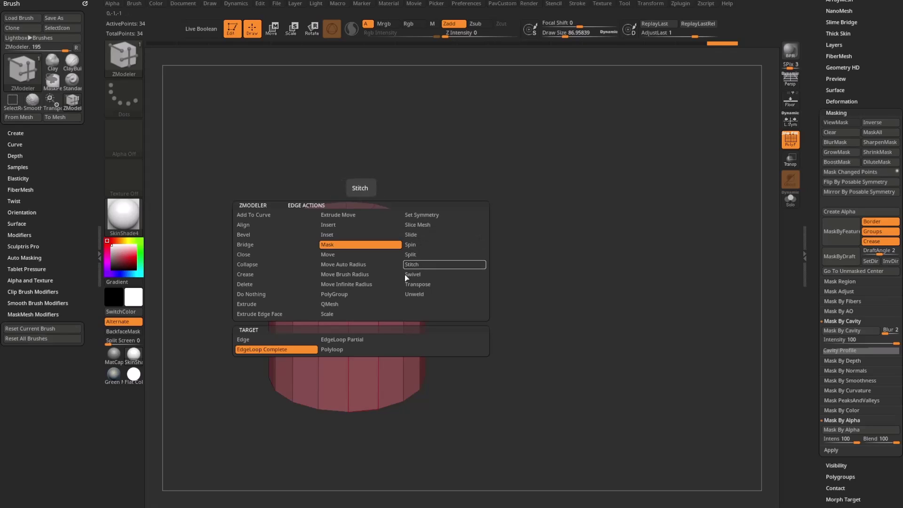
left_click(348, 314)
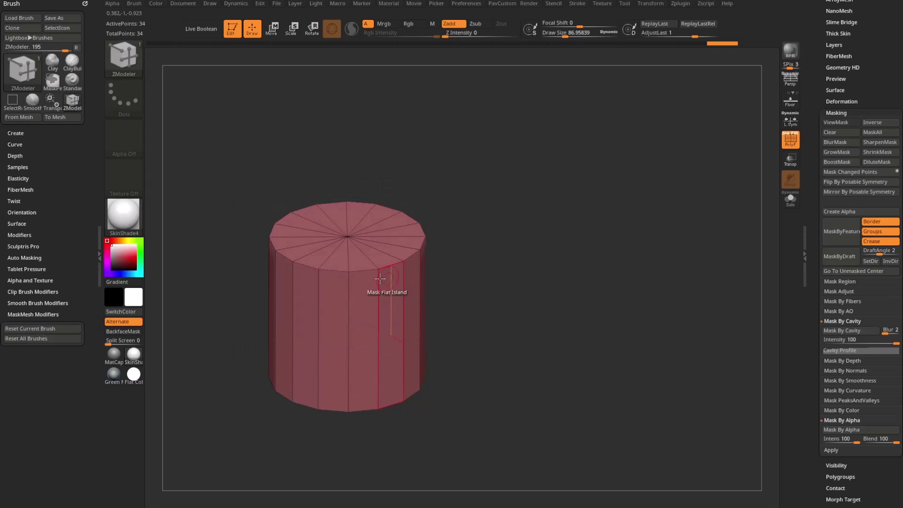
left_click_drag(371, 278, 322, 231)
key("ctrl+z")
left_click_drag(360, 268, 546, 282)
key("ctrl+z")
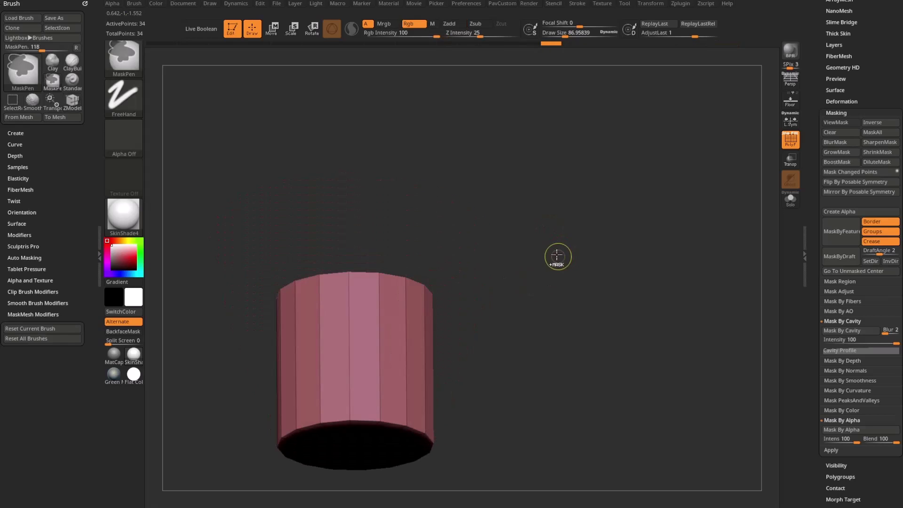
Step: Set the edge action to Slide with EdgeLoop Complete, slide the top rim inward into a taper, and undo it
right_click(362, 268)
left_click(414, 233)
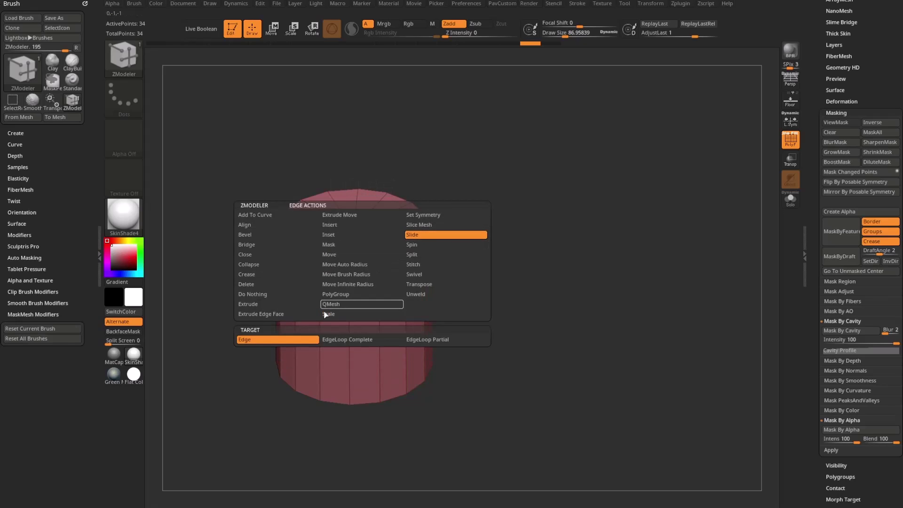
left_click(339, 340)
left_click_drag(350, 241, 318, 207)
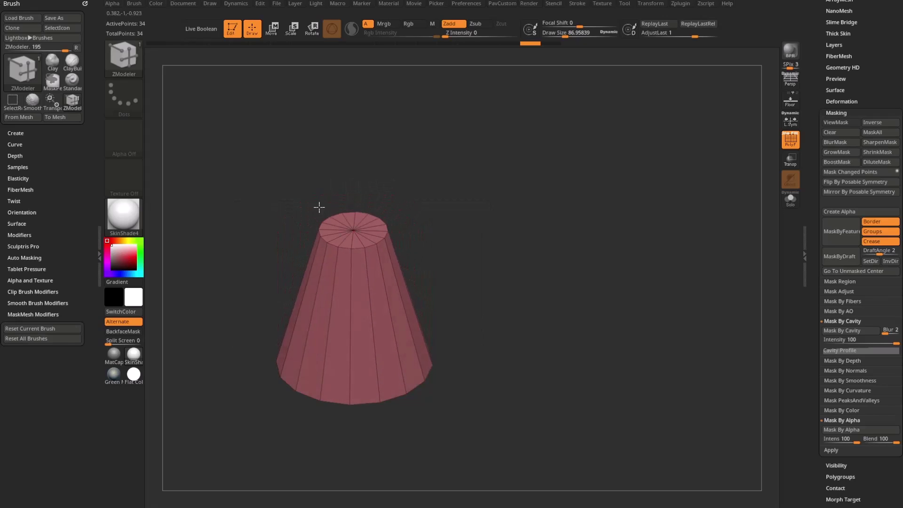
left_click_drag(470, 254, 498, 246)
key("ctrl+z")
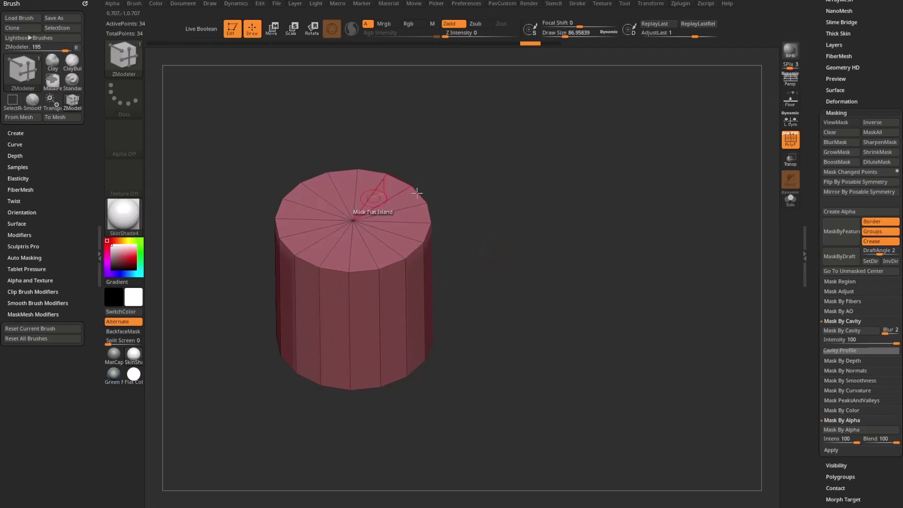
Step: Activate the Move gizmo on the cylinder, reset its orientation and centre it on the mesh
right_click_drag(417, 193, 362, 270)
right_click(362, 270)
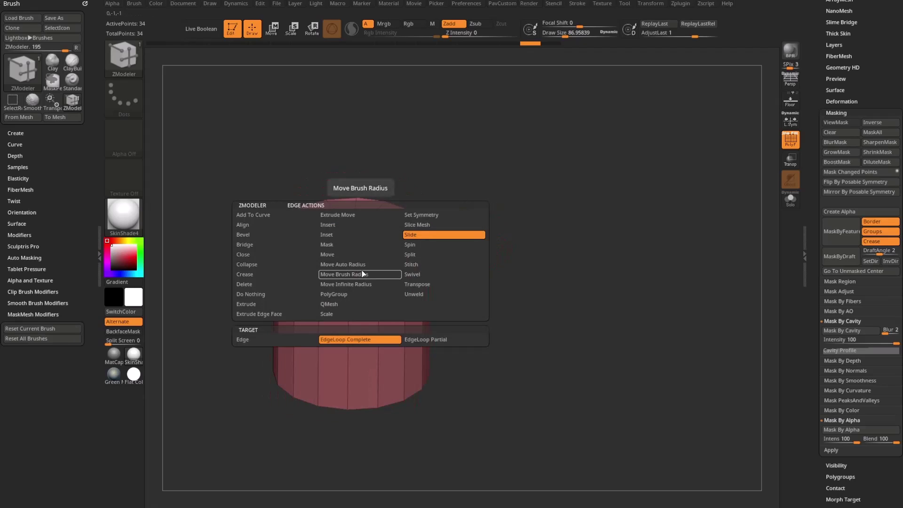
key("w")
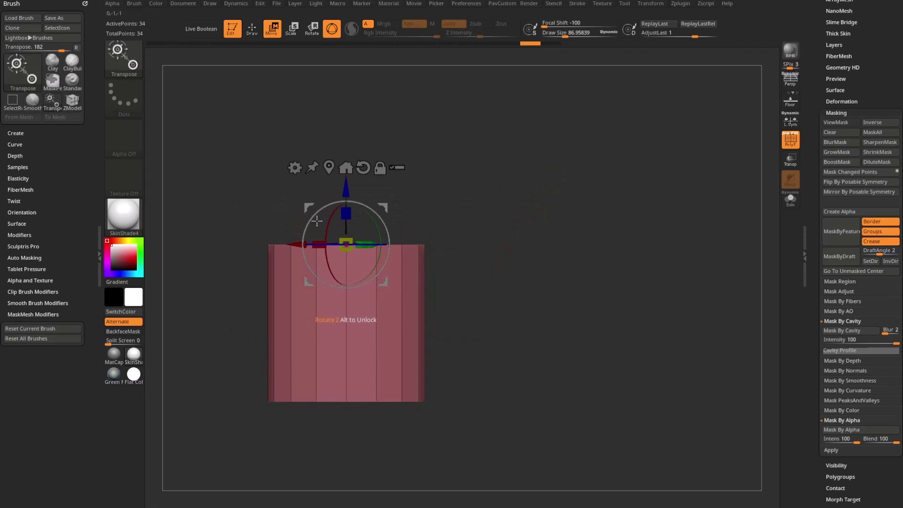
left_click(363, 168)
left_click(330, 167)
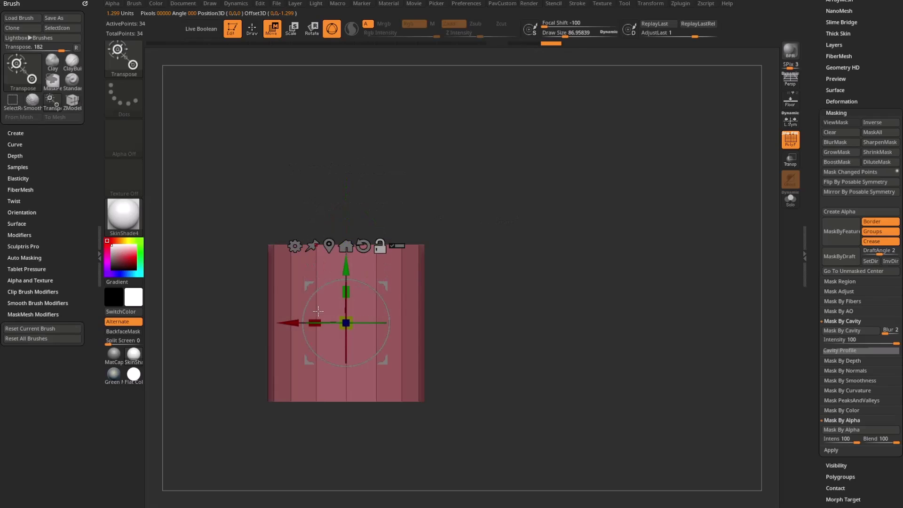
left_click_drag(492, 197, 493, 239)
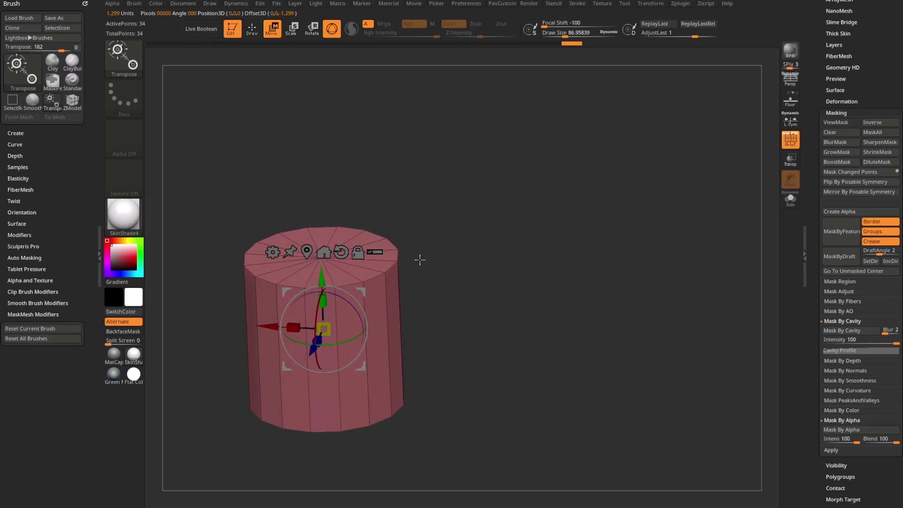
left_click_drag(436, 238, 464, 252)
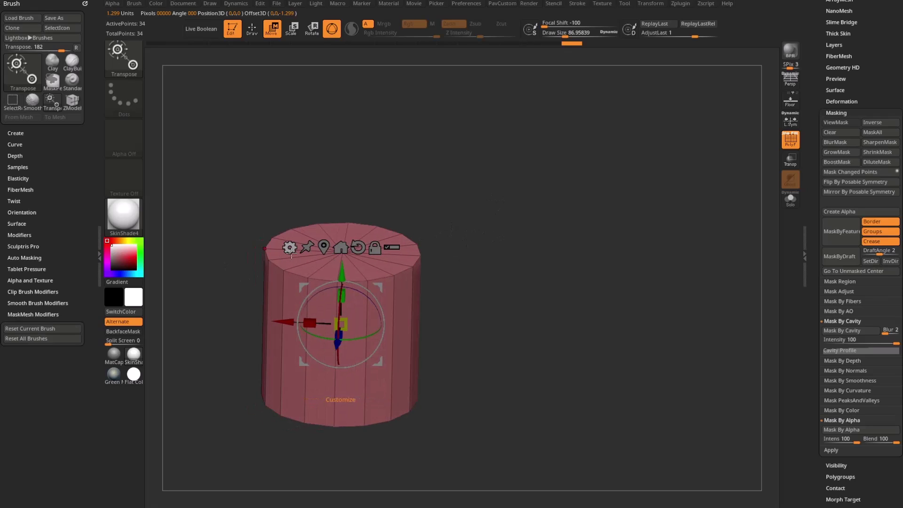
left_click_drag(517, 279, 497, 265)
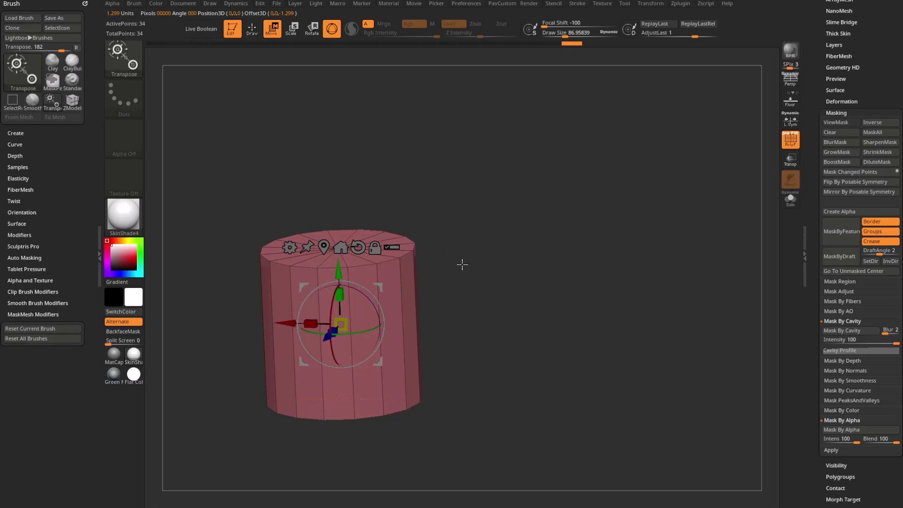
Step: Set the ZModeler edge action to Insert with Multiple EdgeLoops, and add a stack of horizontal edge loops along the cylinder's height
key("q")
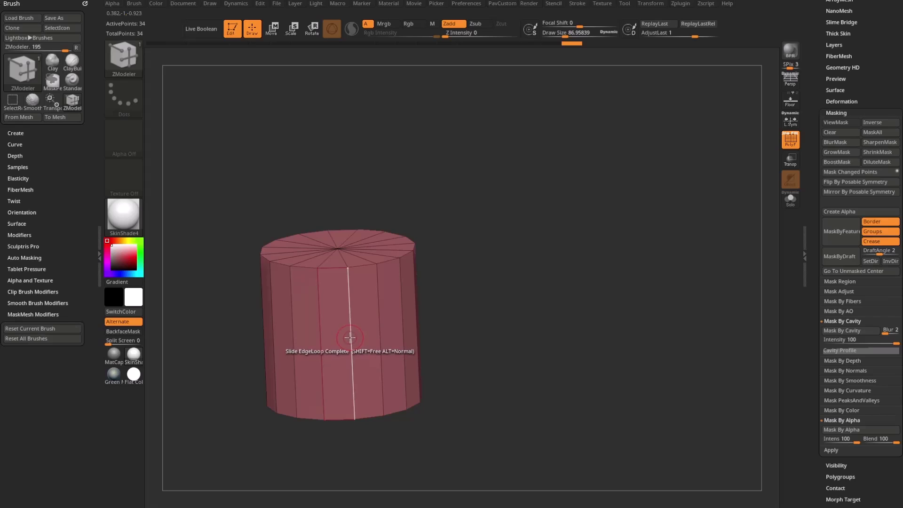
key("space")
left_click(329, 225)
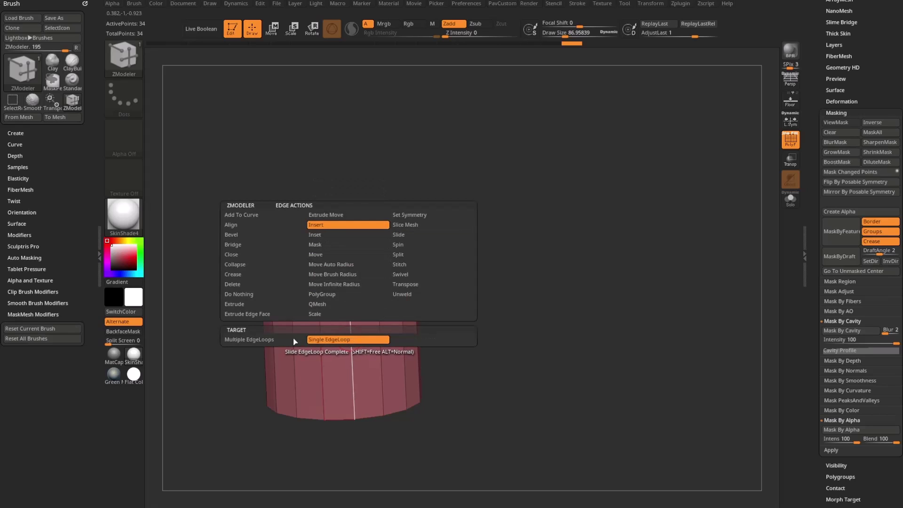
left_click(297, 340)
left_click(402, 406)
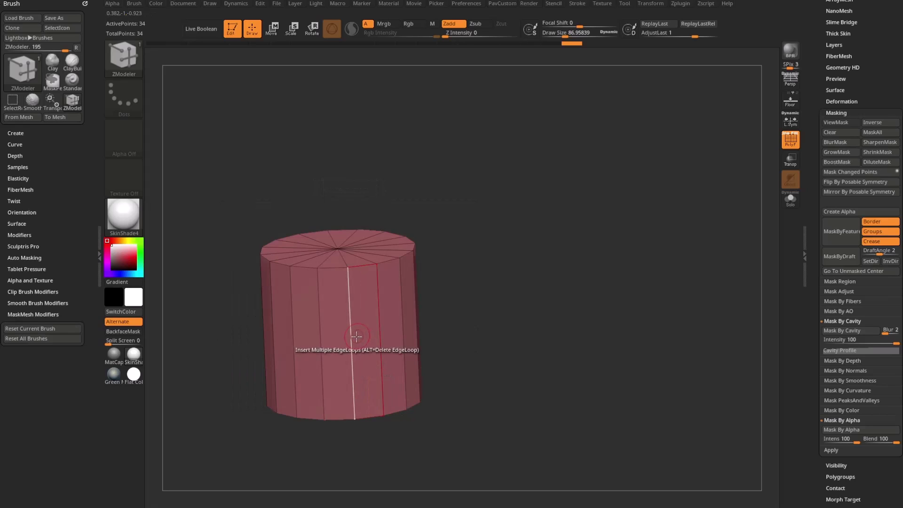
left_click_drag(351, 321, 505, 339)
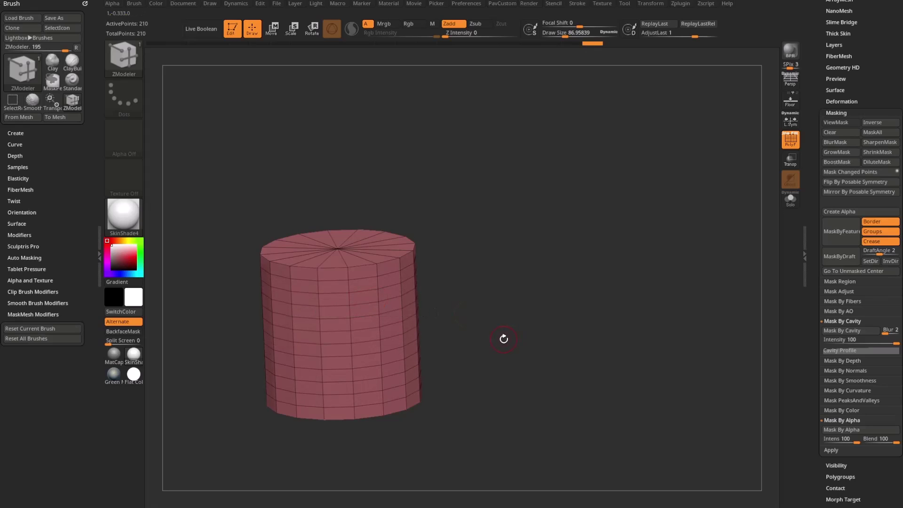
Step: Try masking the cylinder's upper half with the Move gizmo active, invert the mask, and clear it
left_click_drag(499, 278, 413, 271, "shift")
key("w")
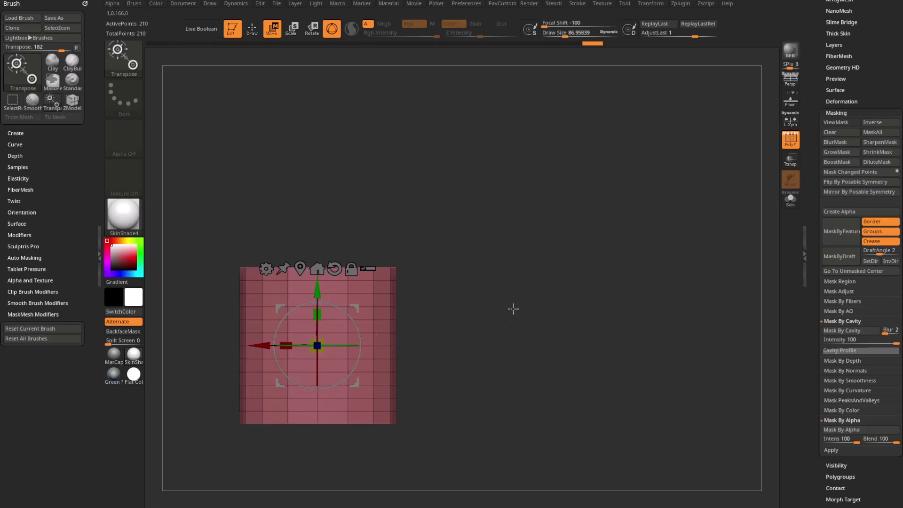
mouse_move(479, 178)
left_mouse_down("ctrl")
mouse_move(197, 328)
mouse_move(195, 345)
left_mouse_up("ctrl")
left_click(385, 300, "ctrl")
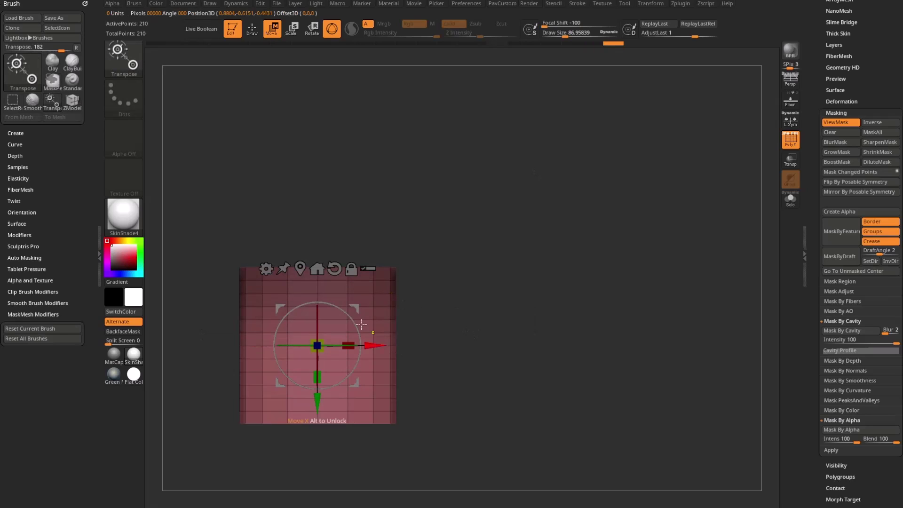
left_click(532, 322, "ctrl")
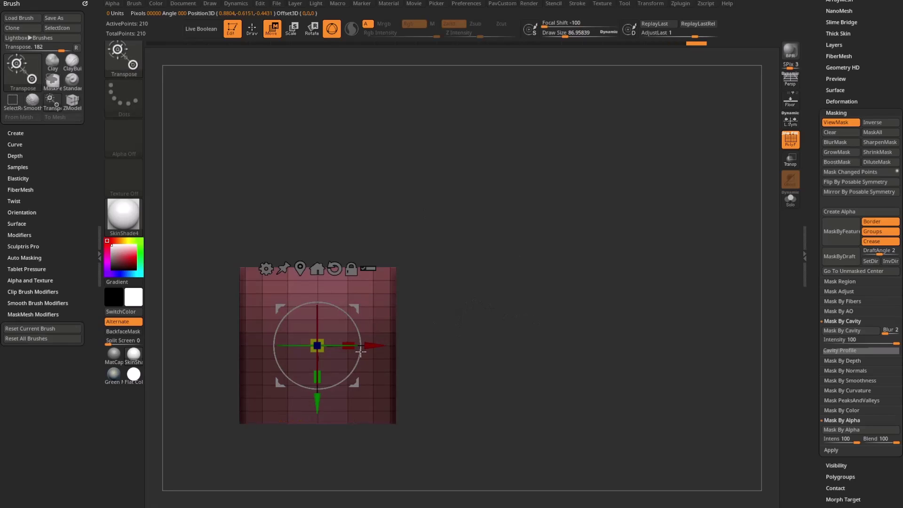
left_click_drag(318, 376, 326, 322, "alt")
left_click_drag(484, 259, 512, 252)
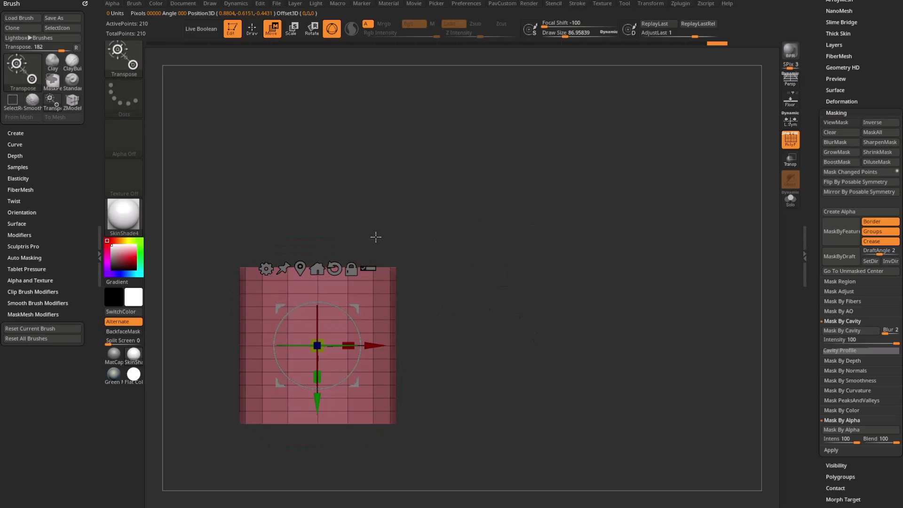
Step: Apply the gizmo's Taper deformer to the cylinder, try narrowing its top, and undo the trial taper
right_click_drag(311, 306, 274, 343)
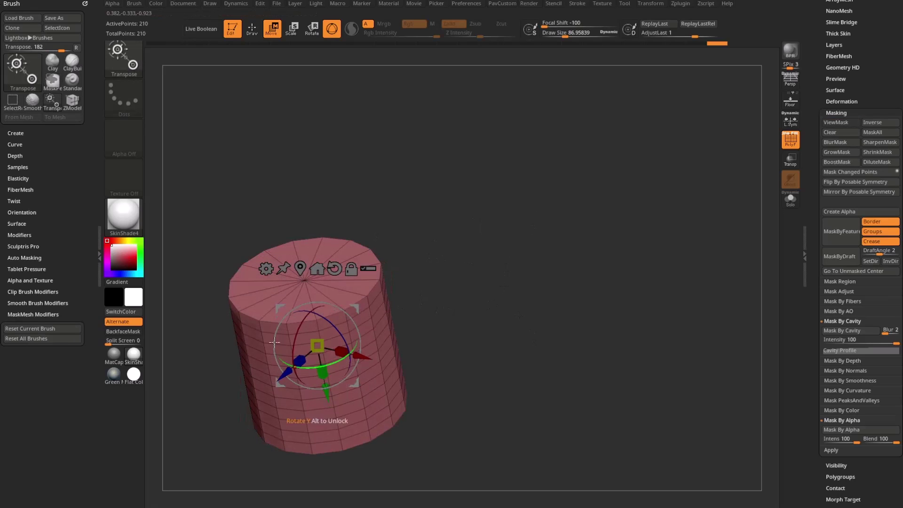
left_click_drag(427, 284, 439, 269)
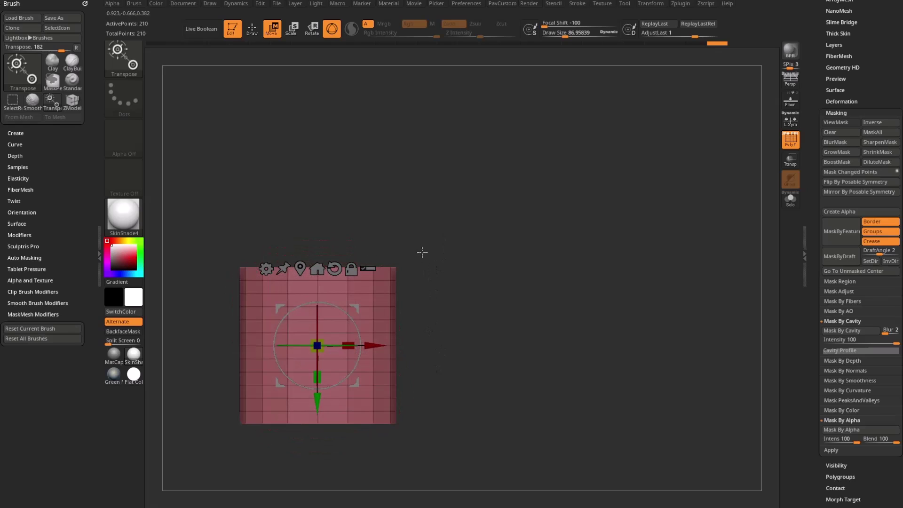
left_click(265, 273)
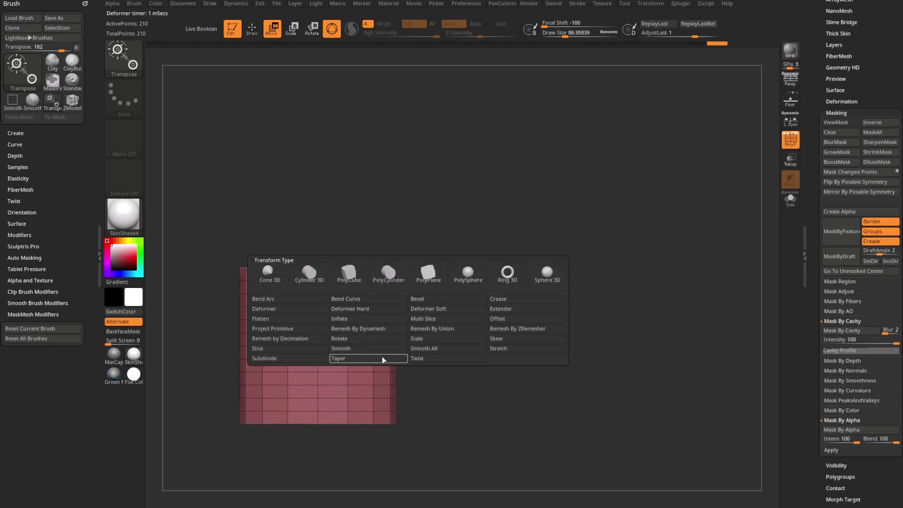
left_click(362, 358)
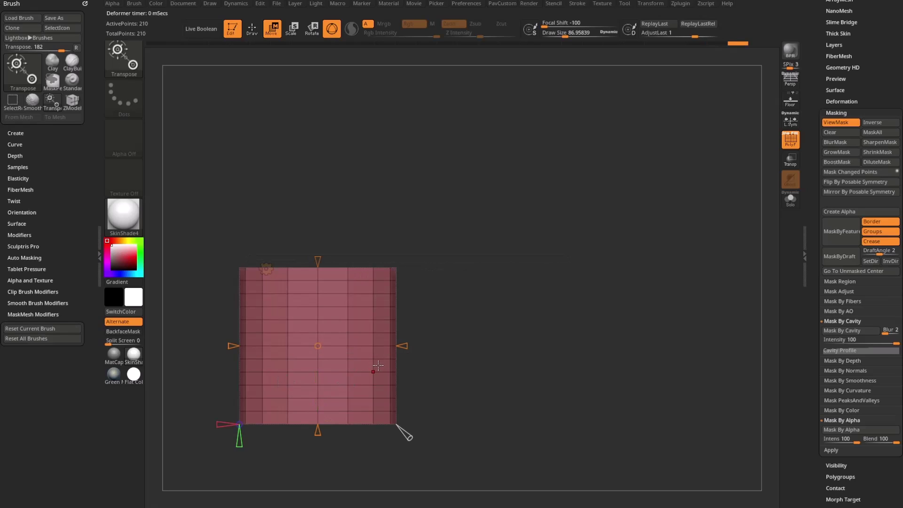
left_click_drag(454, 268, 327, 414)
left_click_drag(408, 339, 481, 298)
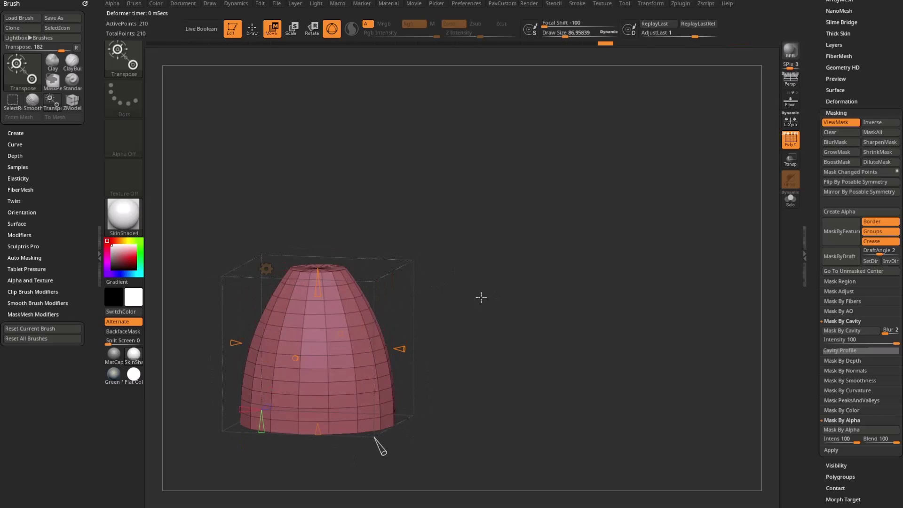
key("ctrl+z")
left_click_drag(399, 349, 372, 312)
key("ctrl+z")
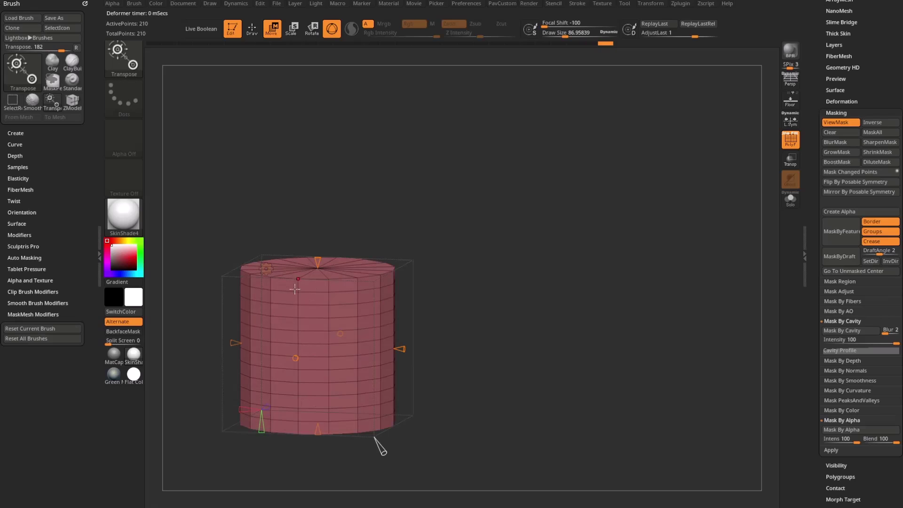
Step: Taper the cylinder's top inward with the deformer to about -0.566, and make the taper's side profile straight
left_click_drag(317, 259, 316, 357)
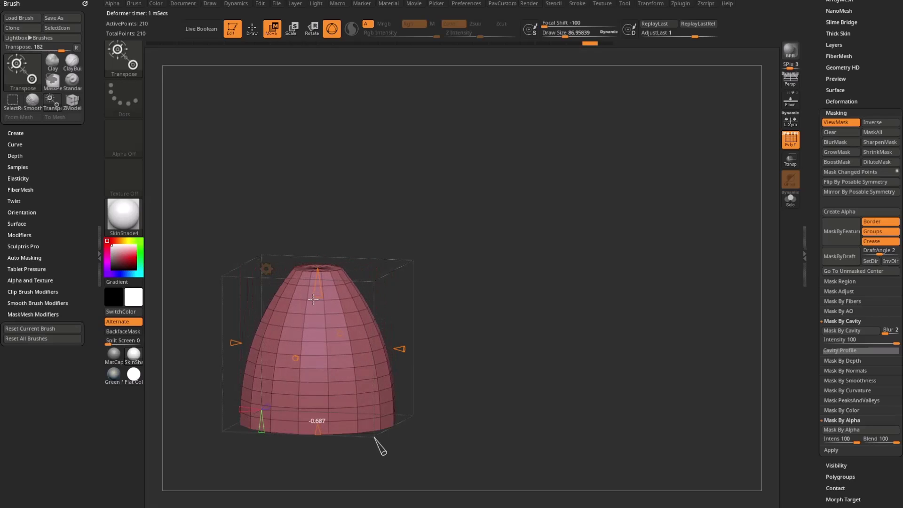
left_click_drag(423, 294, 456, 254)
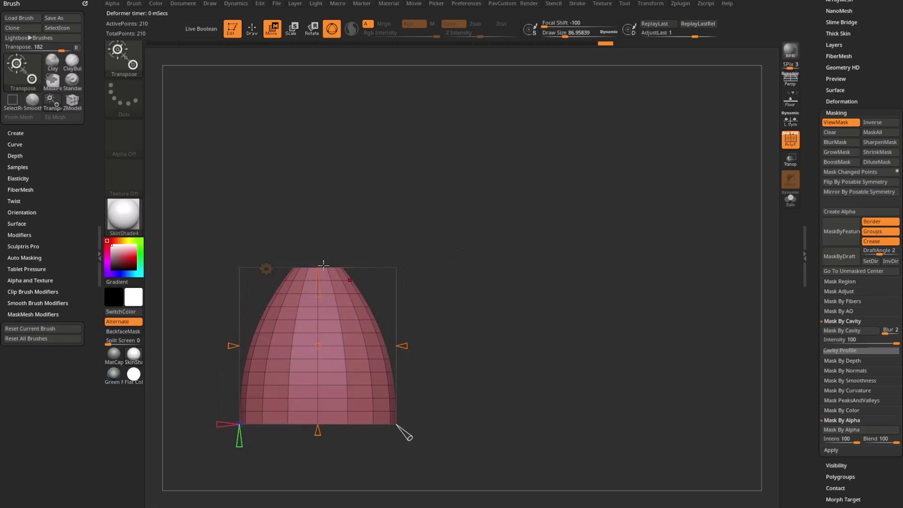
left_click_drag(450, 298, 438, 275, "alt")
left_click_drag(398, 406, 390, 399)
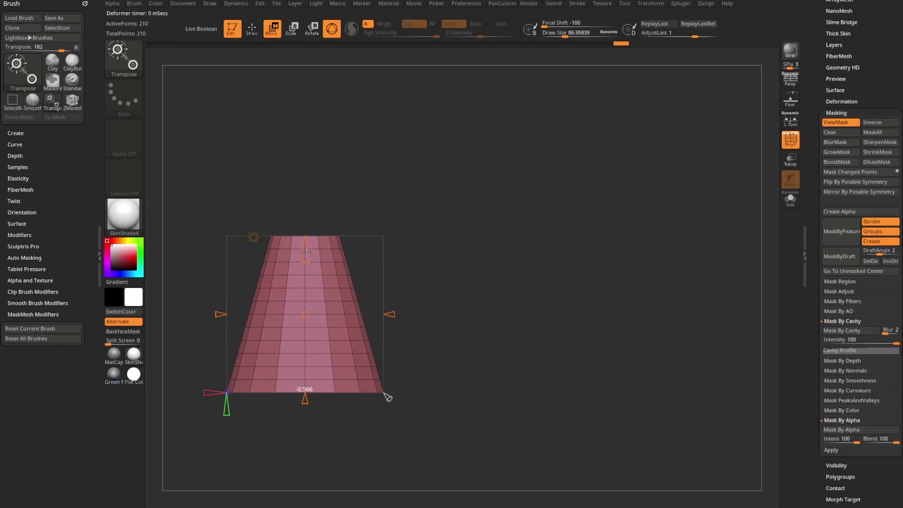
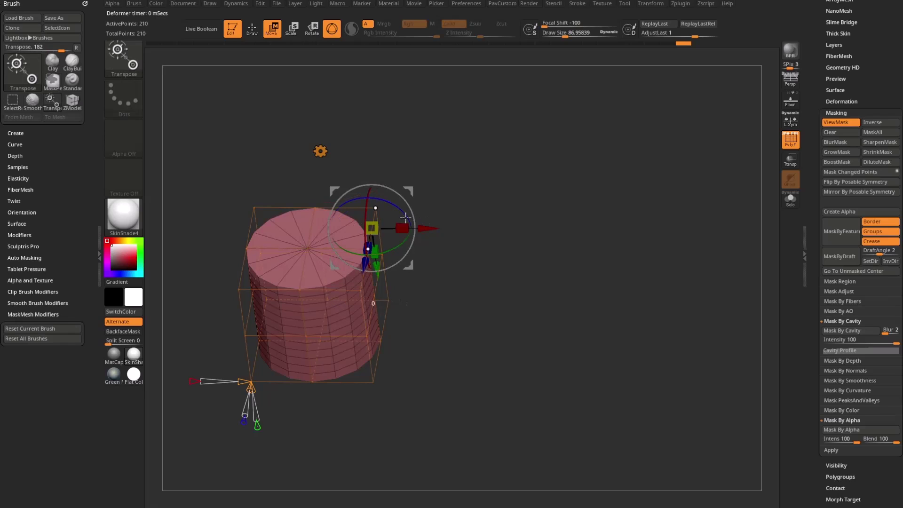
Step: Try moving the selected upper corner points of the deformer cage outward along X, and undo the move
left_click_drag(390, 244, 489, 235)
key("ctrl+z")
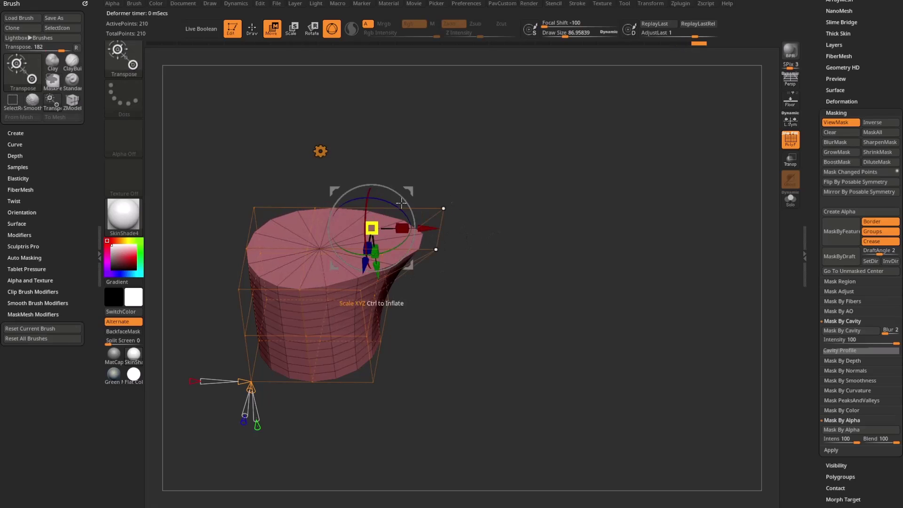
key("ctrl+z")
key("ctrl+z")
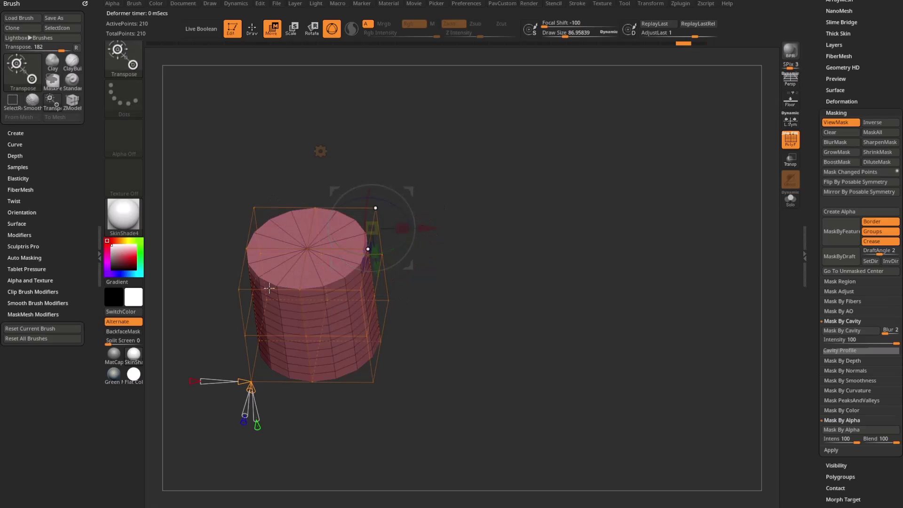
Step: Leave the deformer cage, centre the gizmo on the cylinder and reset its orientation
key("q")
key("w")
left_click_drag(433, 209, 469, 272)
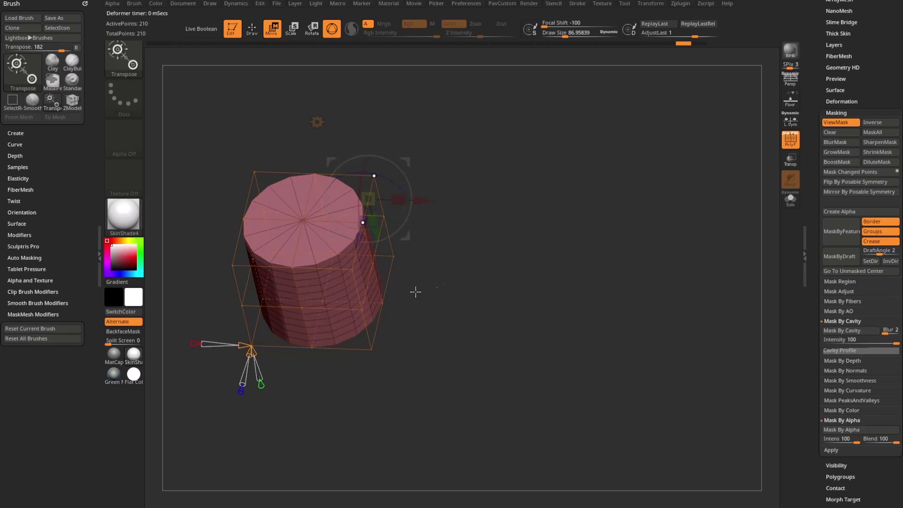
left_click_drag(297, 372, 300, 399, "alt")
left_click(305, 401, "alt")
left_click_drag(437, 356, 480, 302, "alt")
left_click(299, 273)
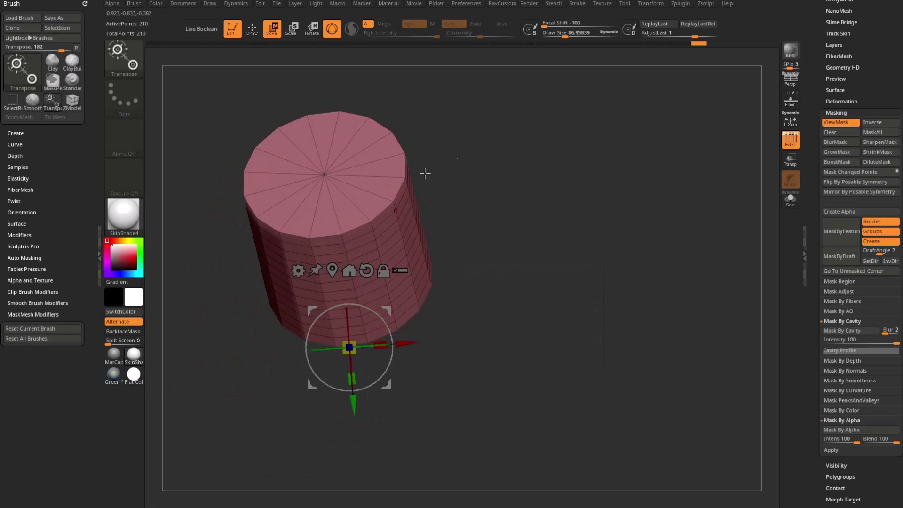
left_click(348, 270)
left_click(354, 152, "alt")
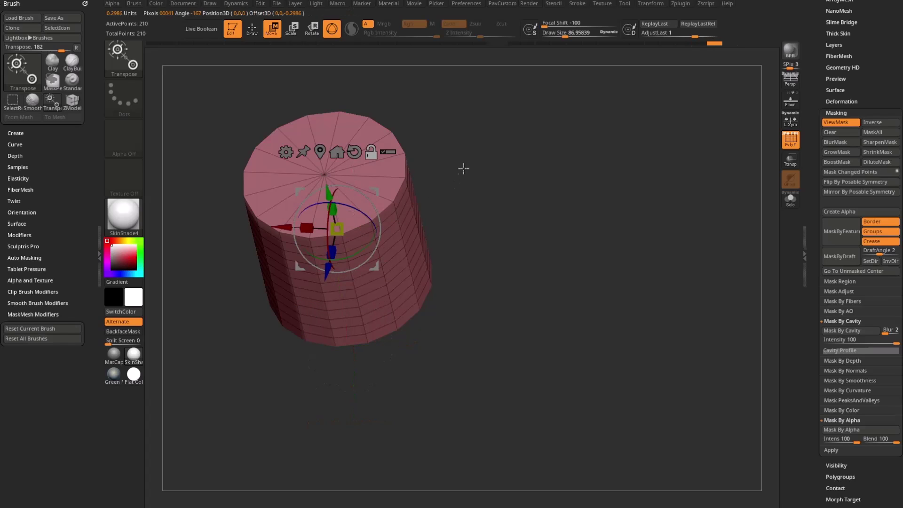
Step: Apply the gizmo's Deformer to the cylinder to surround it with a control-point cage
left_click_drag(462, 168, 444, 190)
left_click(286, 152)
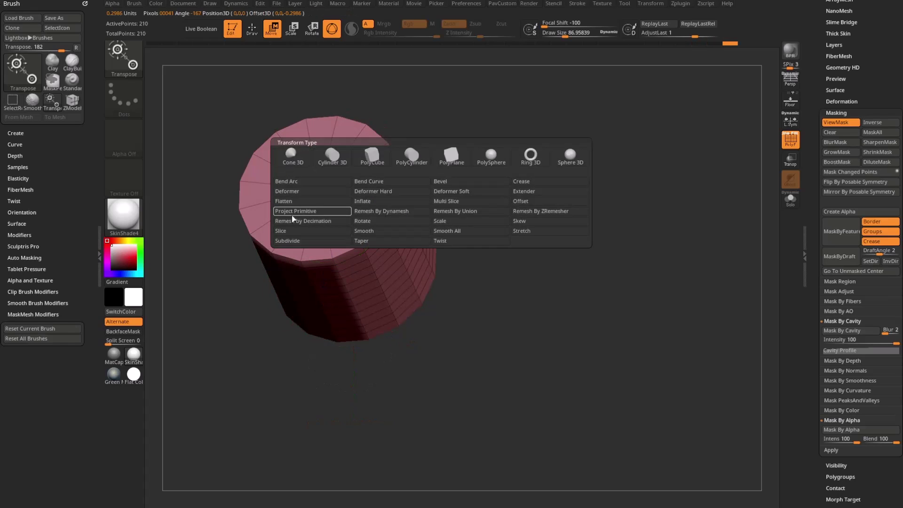
left_click(301, 191)
left_click_drag(405, 198, 590, 193)
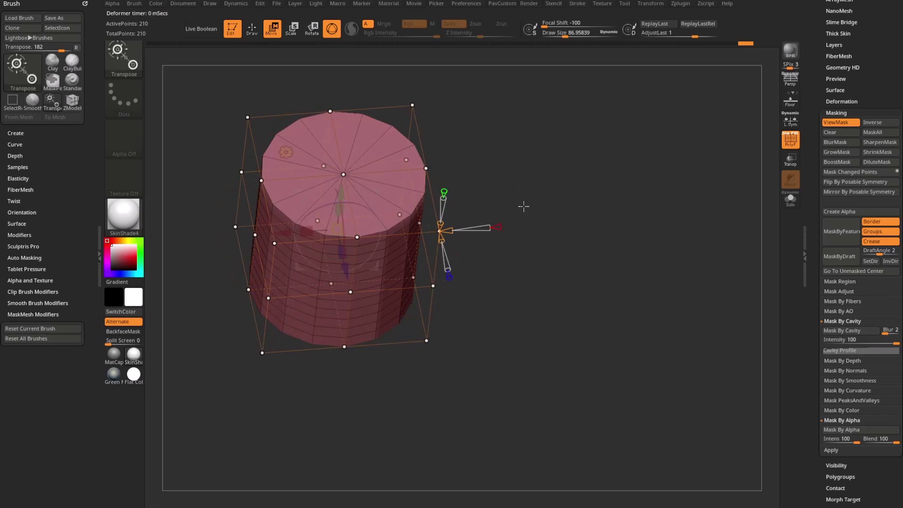
Step: Reduce the deformer cage's divisions on every axis so that it has only corner control points
left_click_drag(538, 148, 528, 234)
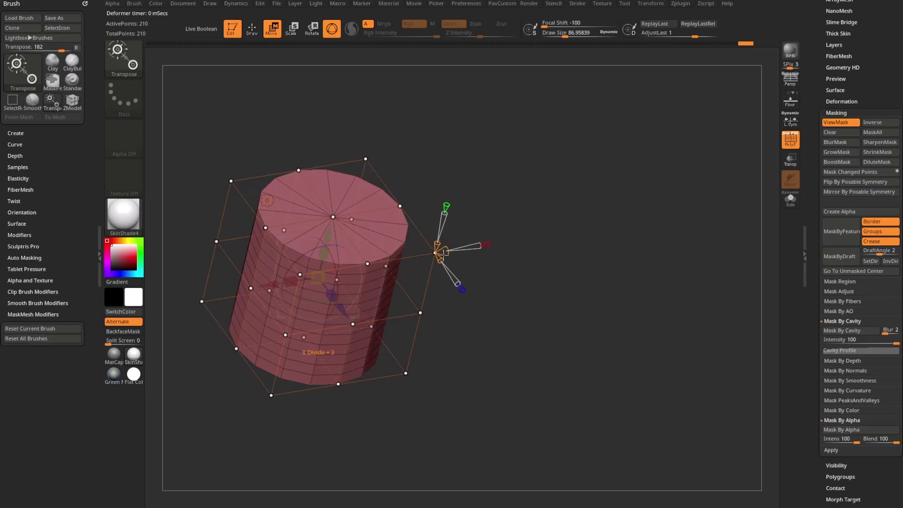
key("ctrl+z")
mouse_move(518, 192)
left_mouse_down()
mouse_move(467, 182)
mouse_move(492, 175)
mouse_move(481, 188)
mouse_move(510, 200)
mouse_move(485, 190)
mouse_move(510, 165)
mouse_move(518, 183)
left_mouse_up()
left_click_drag(224, 262, 548, 200, "shift")
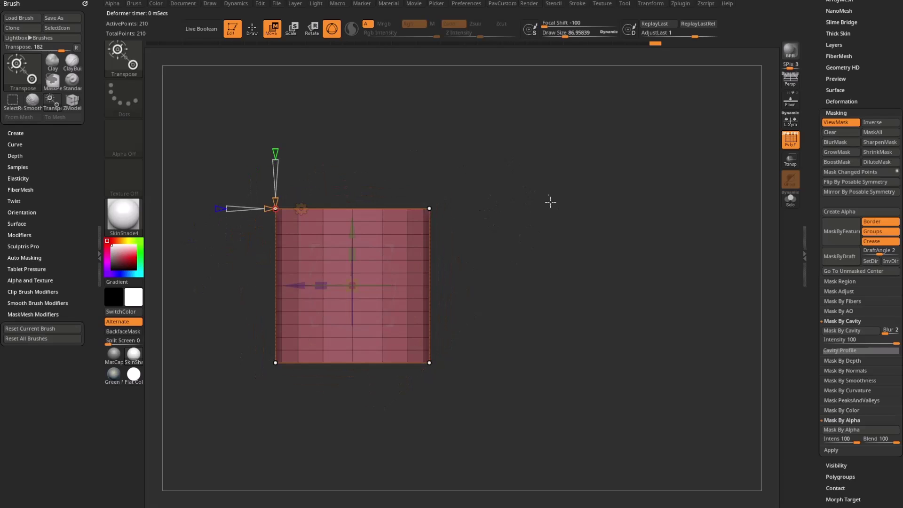
Step: Select the four top corner points of the deformer cage from the side view
left_click_drag(476, 166, 374, 188)
mouse_move(547, 134)
left_mouse_down("ctrl")
mouse_move(471, 159)
mouse_move(240, 207)
mouse_move(233, 229)
left_mouse_up("ctrl")
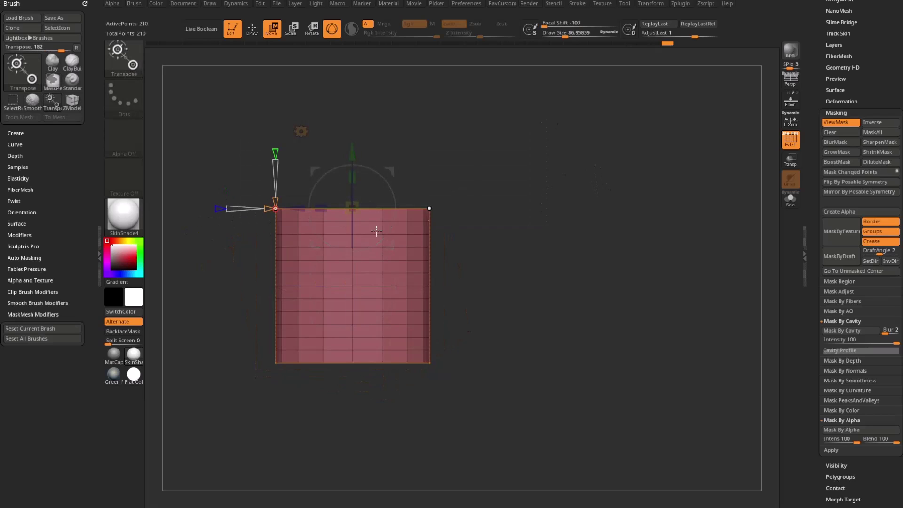
left_click_drag(515, 151, 586, 177)
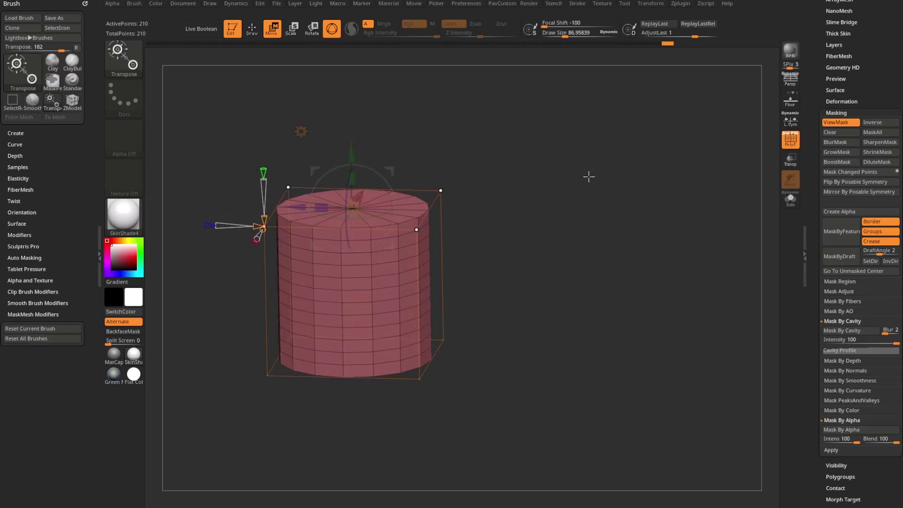
Step: Try tapering the cylinder by scaling the selected top cage points with the gizmo, and undo the attempts
left_click_drag(357, 205, 484, 194)
key("ctrl+z")
key("ctrl+z")
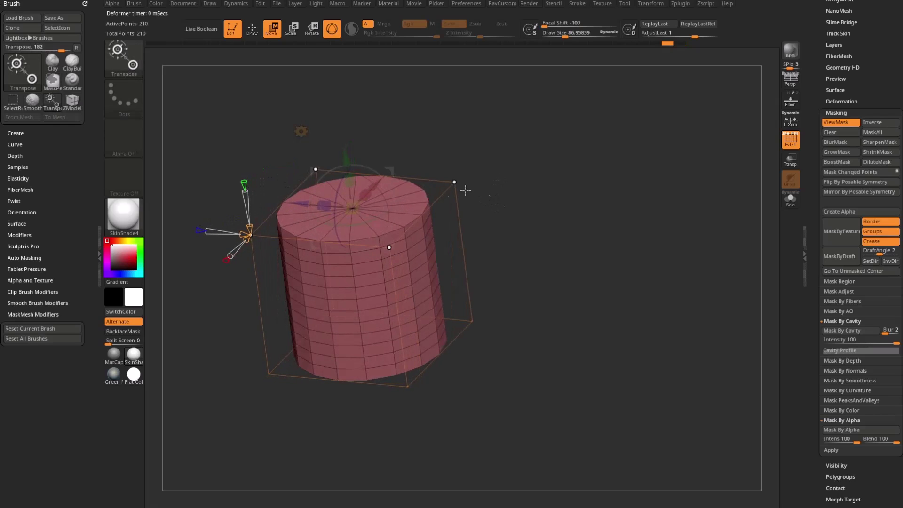
left_click_drag(352, 205, 303, 256)
left_click_drag(466, 221, 426, 239, "shift")
mouse_move(351, 208)
left_mouse_down()
mouse_move(337, 225)
mouse_move(348, 212)
left_mouse_up()
left_click_drag(529, 227, 526, 202)
key("ctrl+z")
key("ctrl+z")
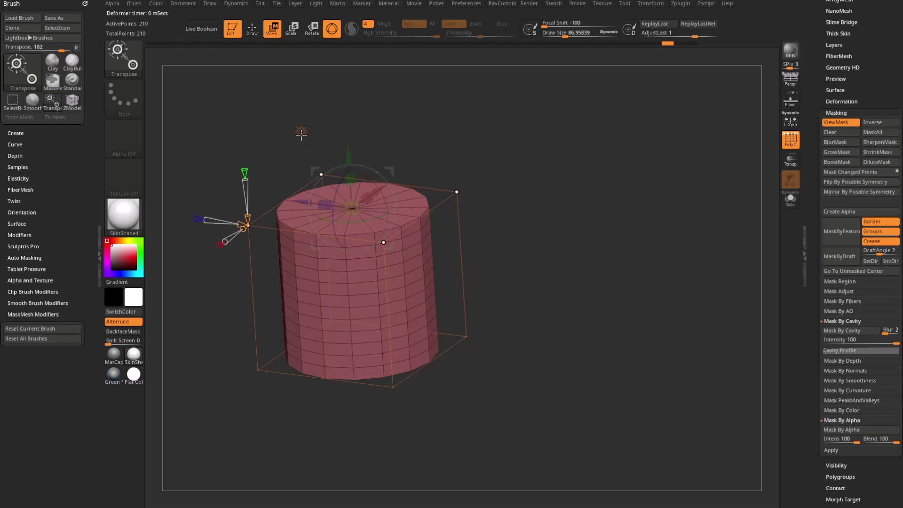
Step: Replace the cage with the Bend Curve deformer and align its curve with the cylinder's vertical axis
left_click(301, 134)
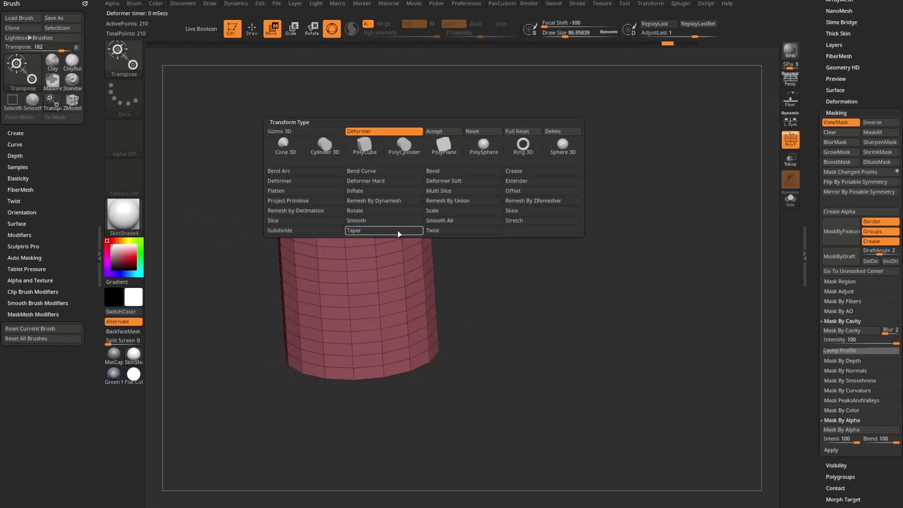
left_click(376, 171)
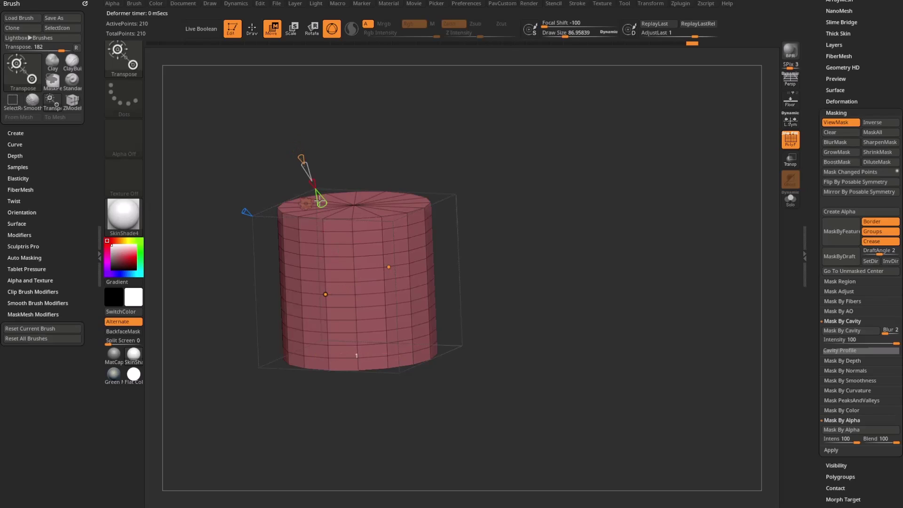
left_click_drag(318, 194, 312, 175)
left_click_drag(485, 163, 492, 153, "shift")
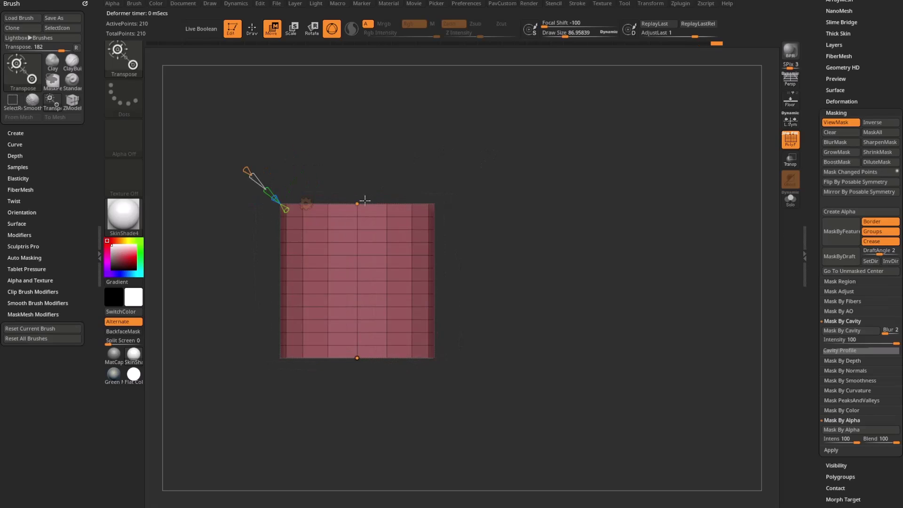
Step: Try narrowing the cylinder's top by scaling the bend curve's top point, and undo it
left_click_drag(366, 197, 413, 179)
left_click_drag(369, 227, 365, 213)
left_click_drag(394, 248, 399, 256, "shift")
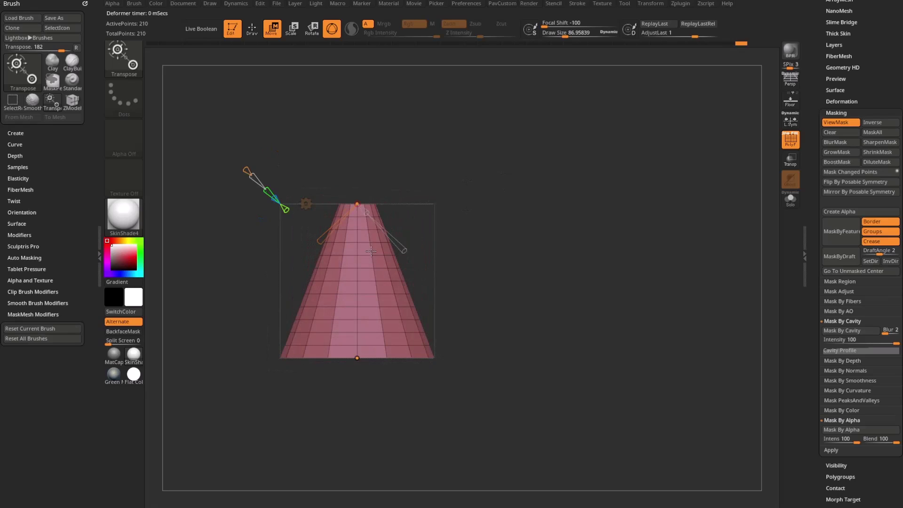
key("ctrl+z")
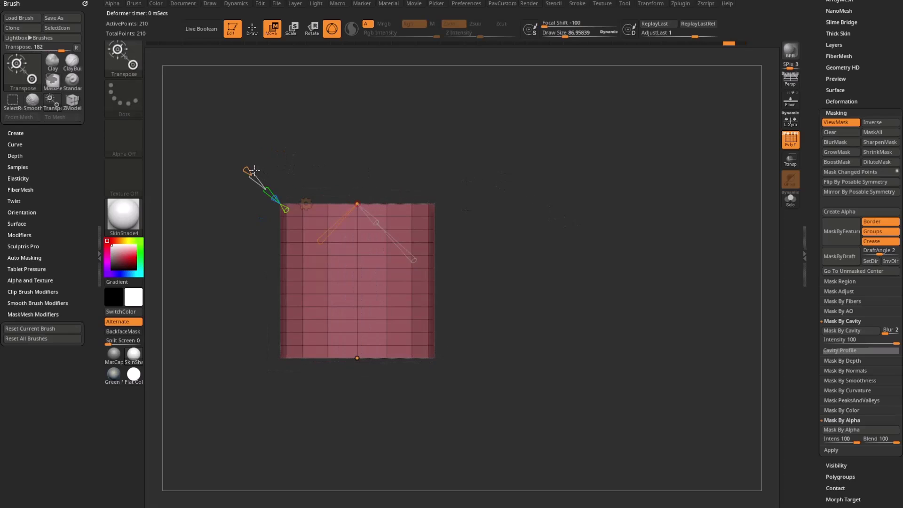
Step: Add more points to the bend curve and move them to bend the cylinder into an S shape
left_click_drag(247, 167, 246, 165)
left_click_drag(362, 230, 360, 240)
left_click_drag(403, 203, 516, 129)
left_click_drag(376, 235, 441, 252)
left_click_drag(350, 322, 209, 371)
left_click_drag(365, 282, 348, 252)
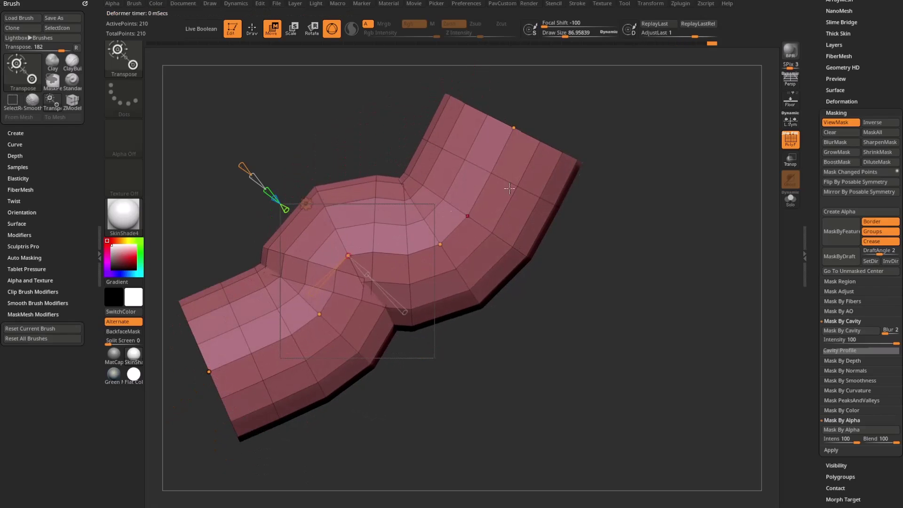
Step: Reshape the bent cylinder further by adjusting its individual curve points
right_click_drag(348, 252, 564, 155, "ctrl")
right_click_drag(564, 155, 534, 173)
left_click_drag(472, 216, 466, 206)
left_click_drag(498, 255, 488, 239)
left_click_drag(429, 213, 419, 226)
mouse_move(576, 220)
right_mouse_down()
mouse_move(597, 251)
mouse_move(575, 221)
right_mouse_up()
left_click_drag(260, 322, 341, 409)
Step: Undo the Bend Curve changes back to the straight cylinder
key("ctrl+z")
key("ctrl+z")
key("ctrl+z")
key("ctrl+z")
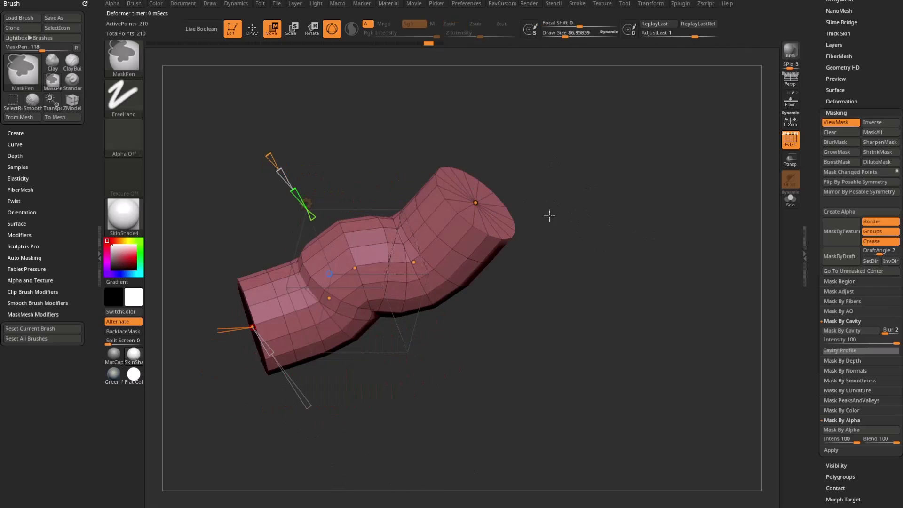
key("ctrl+z")
key("ctrl+z")
key("ctrl+z")
key("ctrl+z")
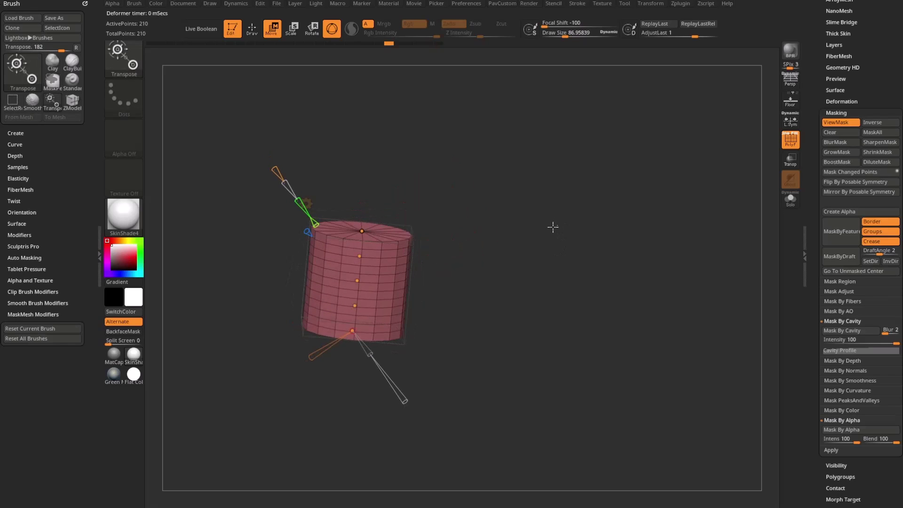
left_click_drag(557, 233, 548, 244)
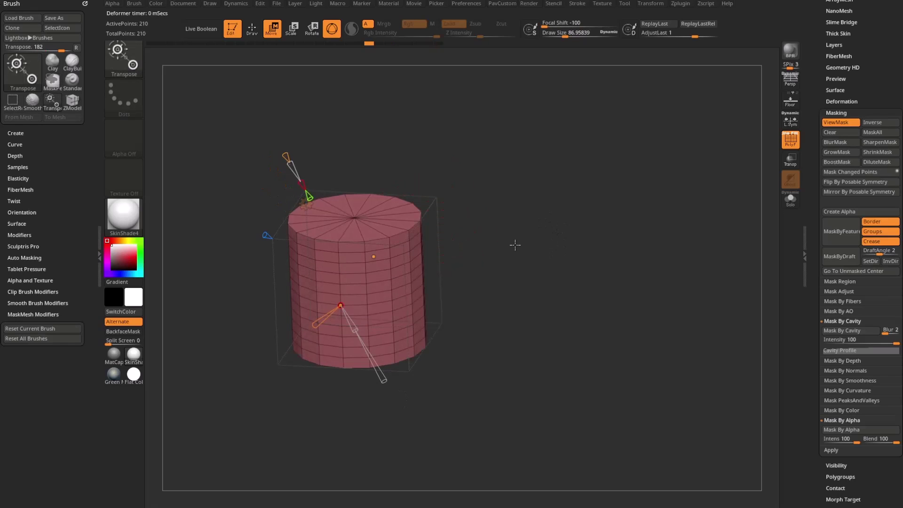
Step: Look over the gizmo's deformer list, close it and return to Draw mode with the ZModeler brush
left_click(306, 203)
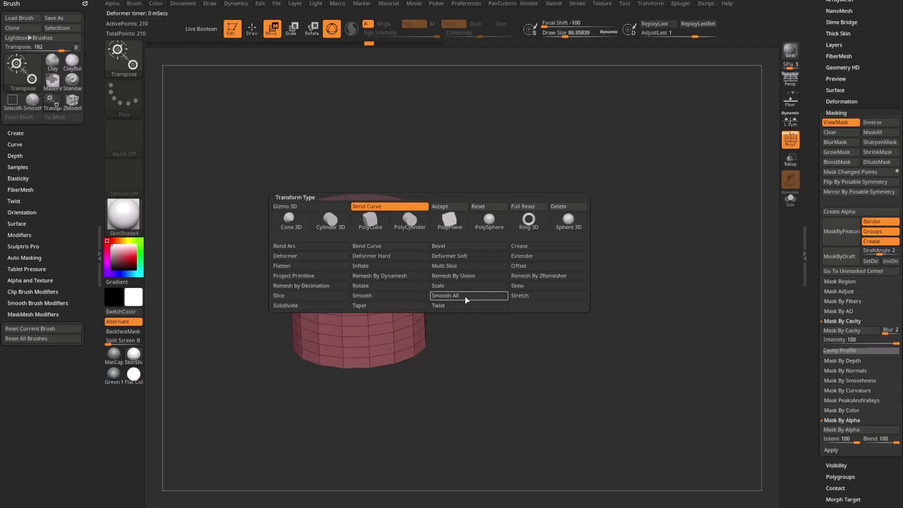
left_click_drag(530, 128, 527, 236)
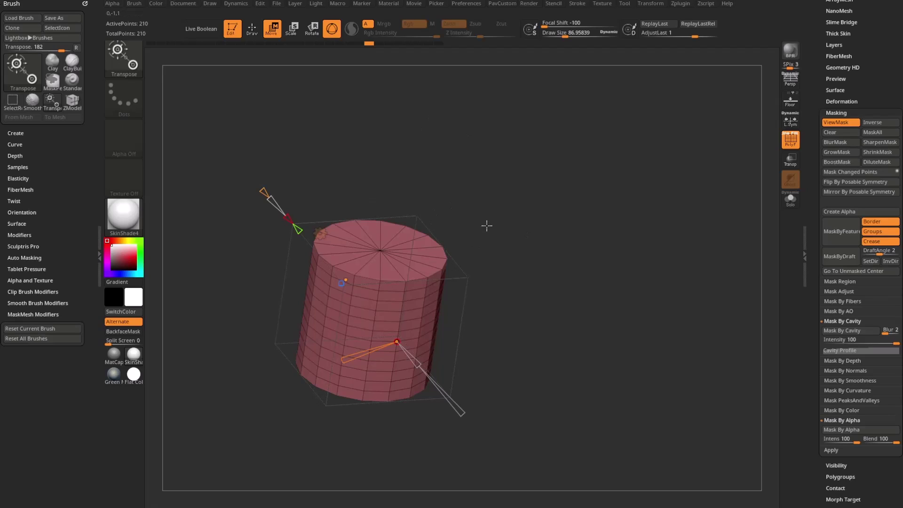
mouse_move(516, 180)
left_mouse_down()
mouse_move(510, 192)
mouse_move(495, 186)
left_mouse_up()
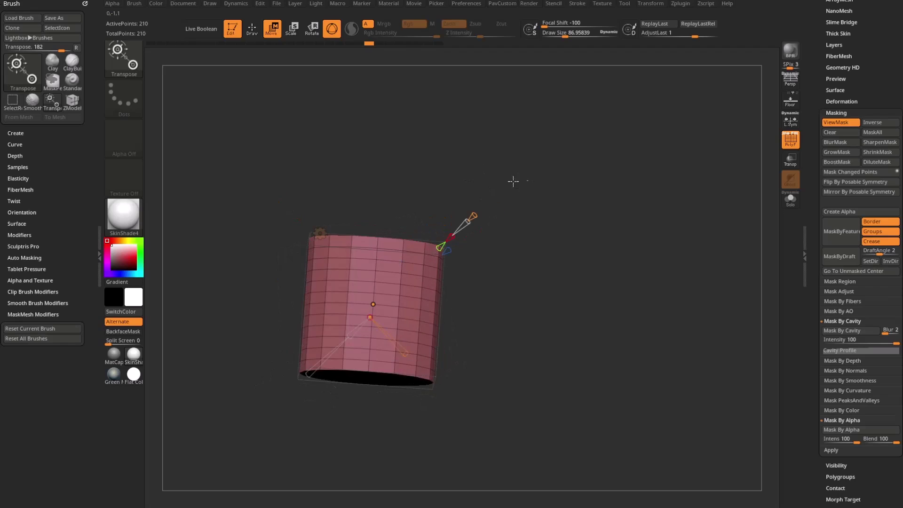
key("q")
mouse_move(552, 189)
left_mouse_down()
mouse_move(521, 192)
mouse_move(516, 229)
mouse_move(579, 174)
mouse_move(578, 216)
mouse_move(569, 202)
mouse_move(527, 192)
left_mouse_up()
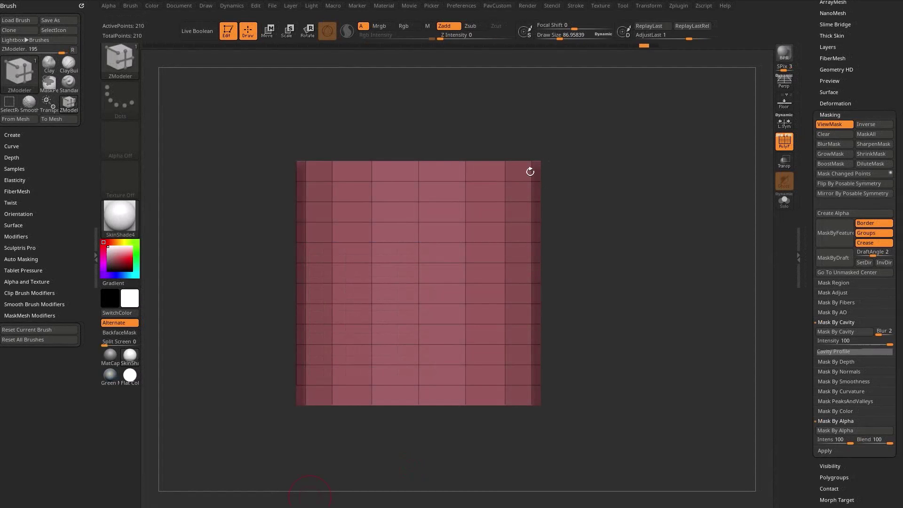
mouse_move(530, 172)
left_mouse_down()
mouse_move(601, 178)
mouse_move(621, 196)
mouse_move(583, 212)
mouse_move(699, 202)
left_mouse_up()
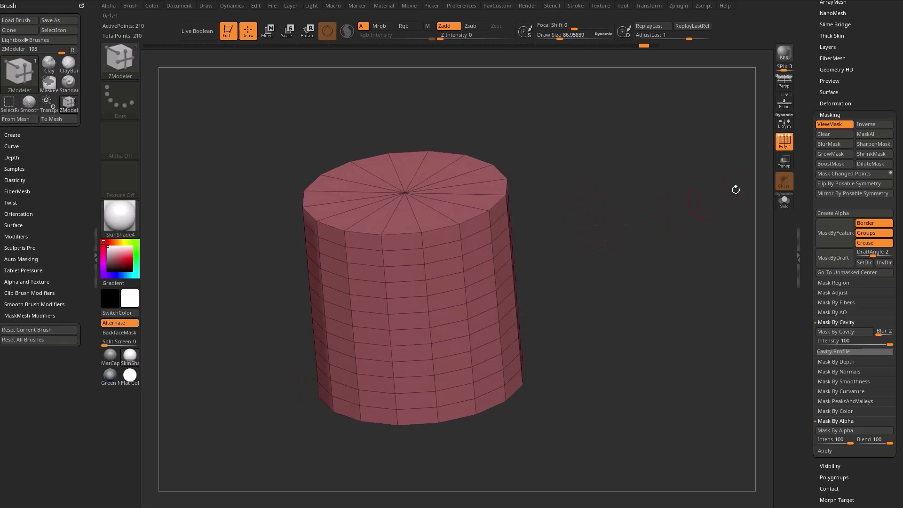
Step: Give the cylinder's cap and sides separate polygroups with Groups By Normals
left_click(828, 114, "shift")
mouse_move(811, 136)
left_mouse_down()
mouse_move(814, 253)
mouse_move(812, 165)
left_mouse_up()
left_click(831, 181, "shift")
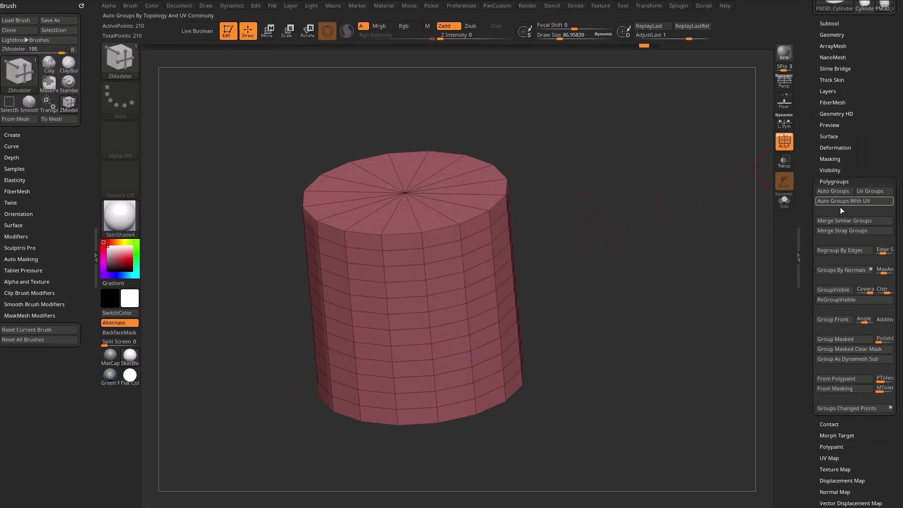
mouse_move(878, 272)
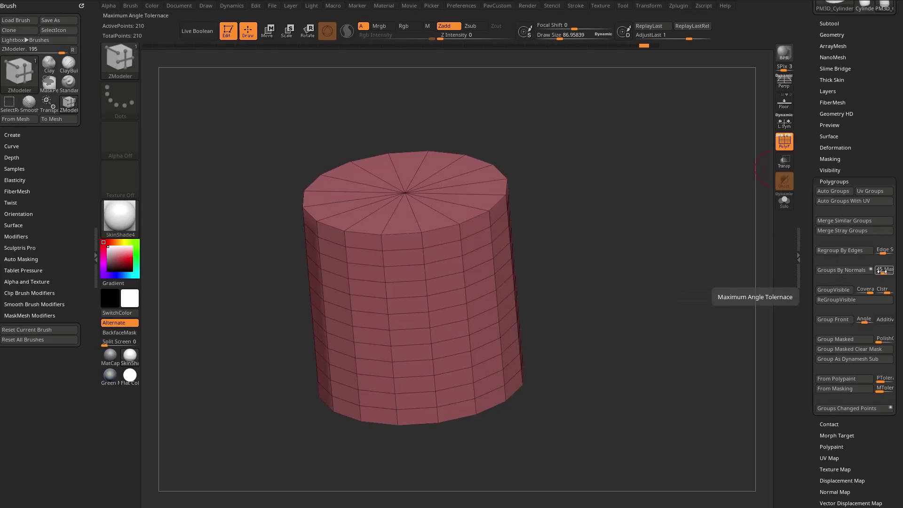
left_click(830, 271)
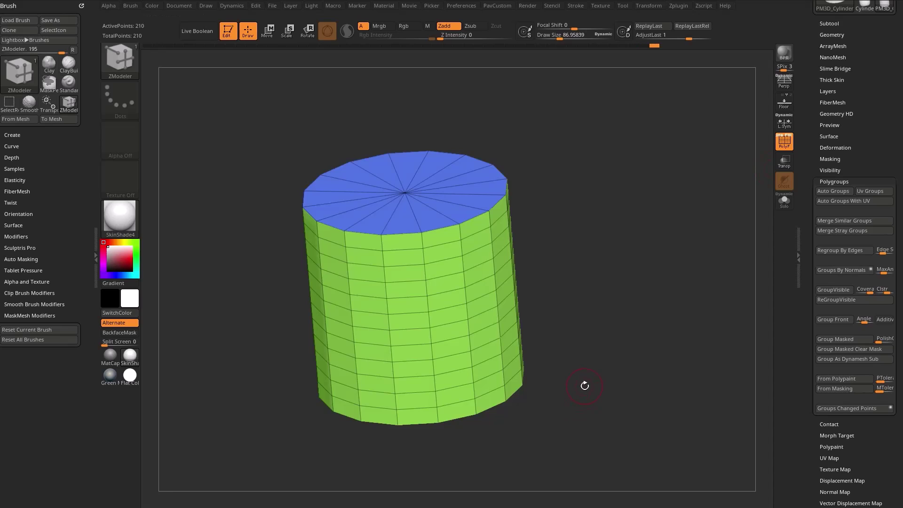
left_click_drag(586, 260, 662, 255)
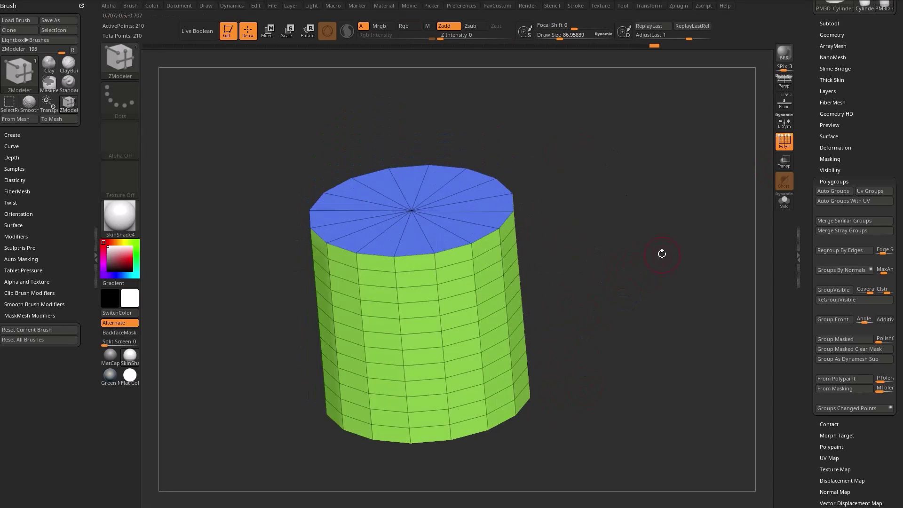
Step: Dismiss the deformer cage, then mask everything except the cap polygroup and place the gizmo on it
key("w")
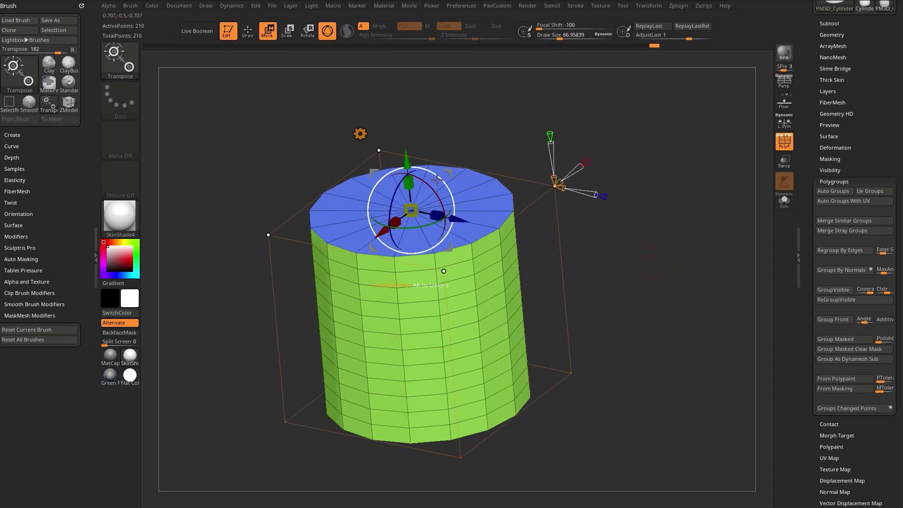
left_click(423, 215)
key("ctrl+z")
key("ctrl+z")
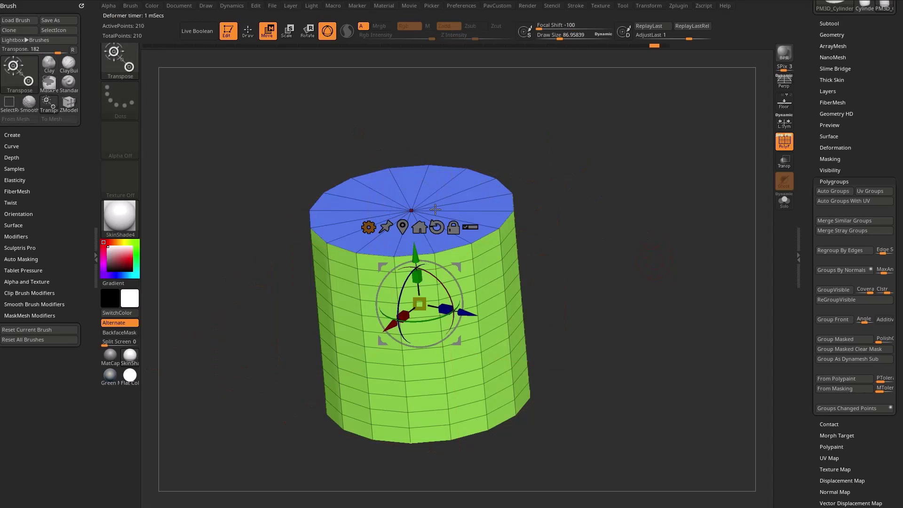
left_click_drag(458, 263, 308, 367, "alt")
left_click(419, 228, "ctrl")
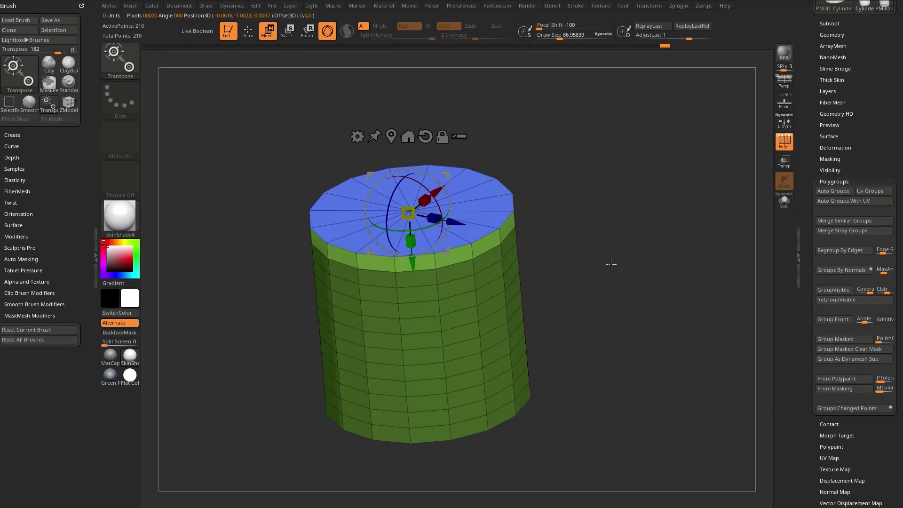
Step: Try transforming the unmasked cap with the gizmo, undo it, return to Draw mode and clear the mask
left_click_drag(412, 213, 395, 238)
key("ctrl+z")
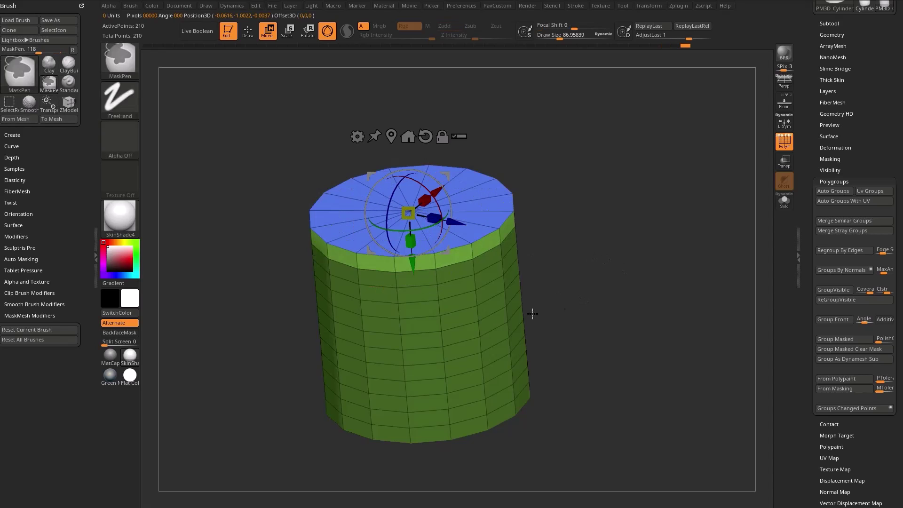
mouse_move(592, 263)
left_mouse_down("shift")
mouse_move(593, 230)
mouse_move(594, 280)
left_mouse_up("shift")
key("q")
mouse_move(600, 221)
left_mouse_down()
mouse_move(598, 235)
mouse_move(548, 287)
left_mouse_up()
key("space")
left_click(439, 258)
left_click_drag(596, 244, 762, 128)
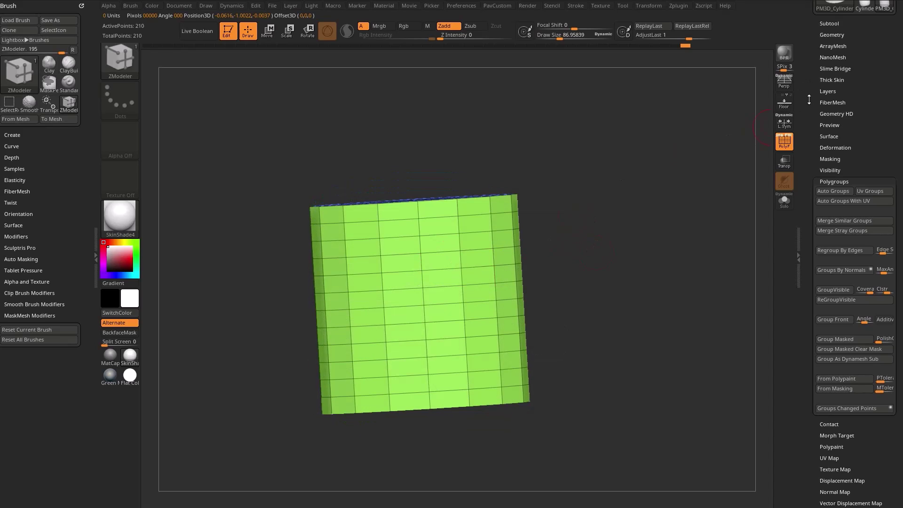
Step: Remove the horizontal edge loops from the cylinder's sides with Delete Loops
left_click_drag(810, 88, 810, 130)
left_click(828, 76, "shift")
mouse_move(808, 42)
left_mouse_down()
mouse_move(808, 84)
mouse_move(808, 42)
left_mouse_up()
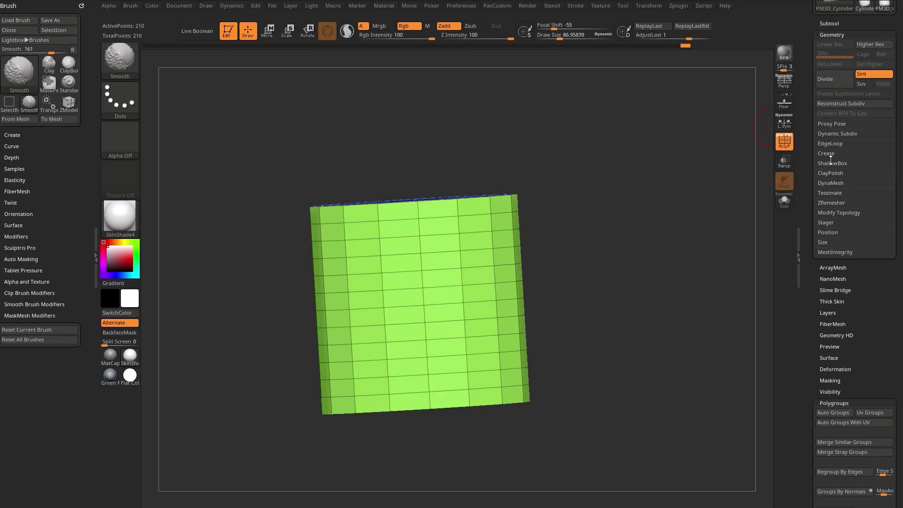
left_click(828, 144)
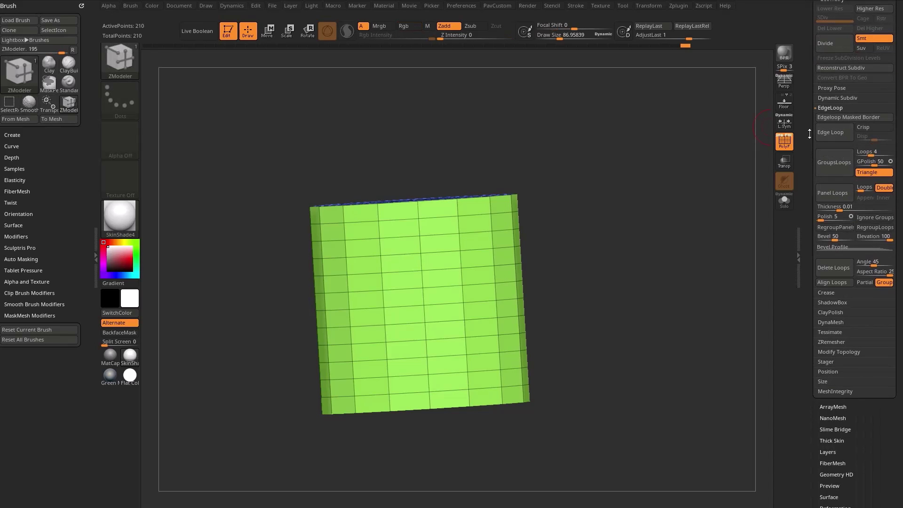
left_click(831, 268)
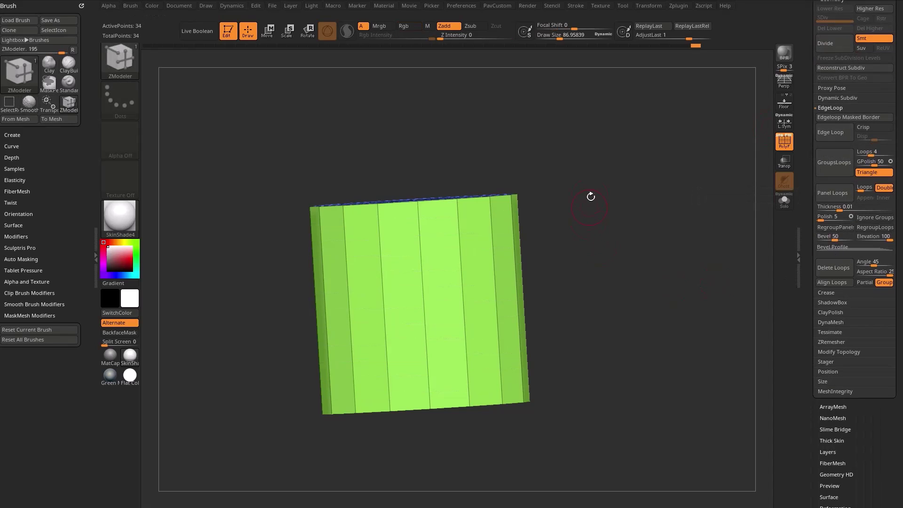
left_click_drag(588, 207, 324, 261)
left_click_drag(596, 296, 640, 260)
right_click_drag(646, 277, 646, 256, "ctrl")
left_click_drag(647, 256, 608, 232)
Step: Merge the cylinder into one polygroup and regroup its cap and sides with Groups By Normals
key("w")
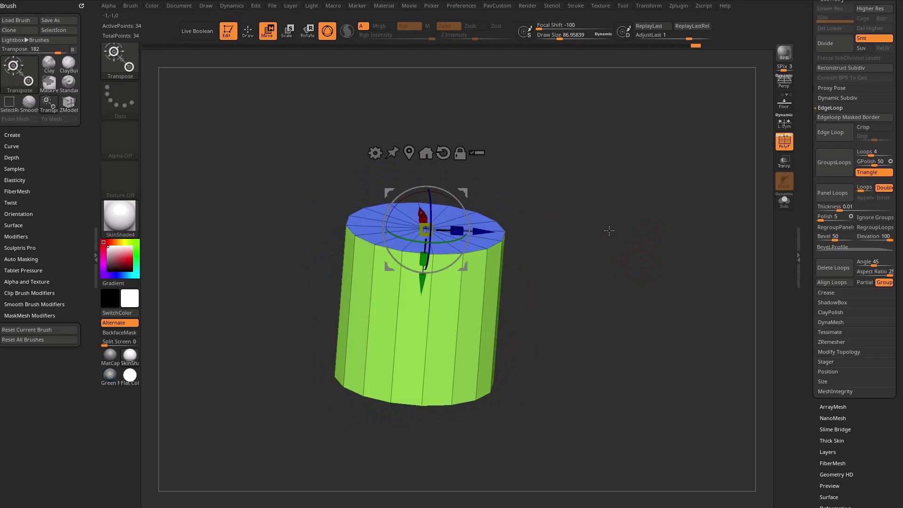
key("q")
key("ctrl+w")
mouse_move(612, 199)
left_mouse_down()
mouse_move(588, 244)
mouse_move(612, 254)
left_mouse_up()
key("space")
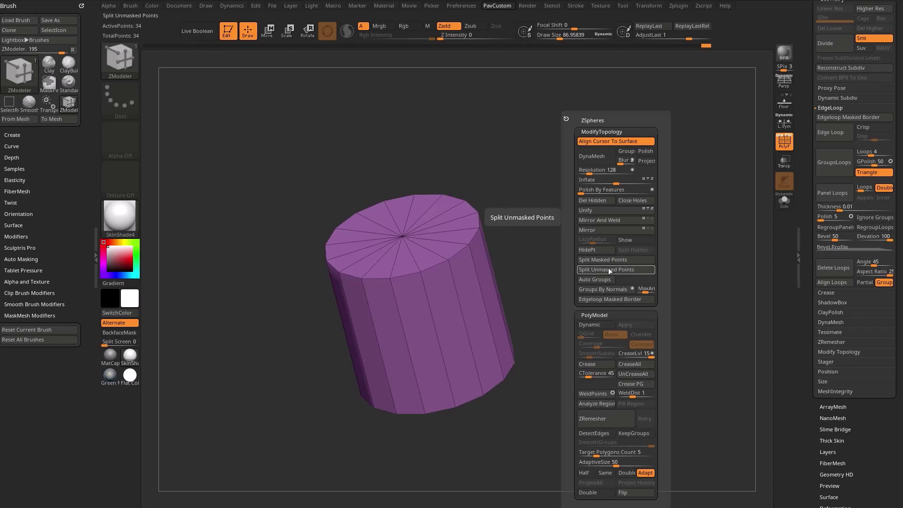
left_click(605, 287)
Step: Mask everything except the cylinder's cap polygroup and place the gizmo at the cap's centre
key("w")
left_click(404, 236, "alt")
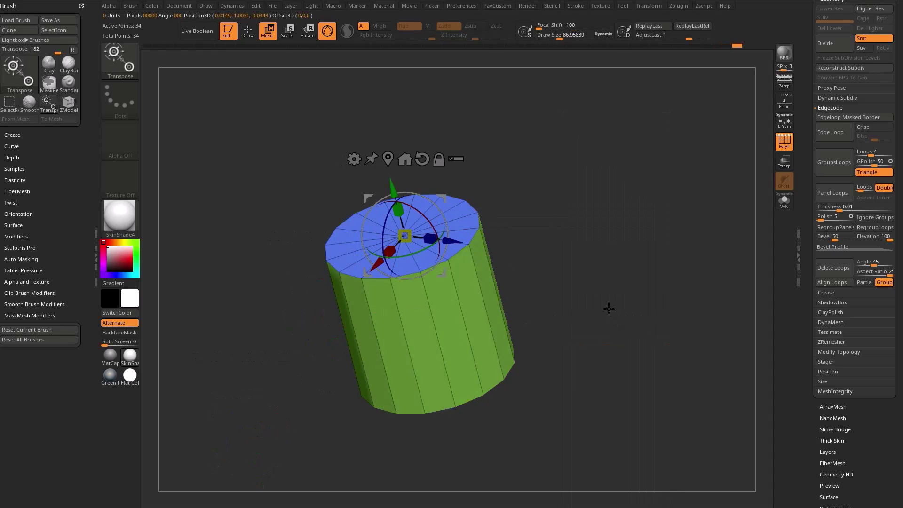
left_click_drag(611, 312, 615, 292, "shift")
left_click_drag(582, 188, 583, 221)
Step: Move the gizmo alone away from the cylinder and place it back at the cap's centre vertex
left_click_drag(418, 189, 248, 369, "alt")
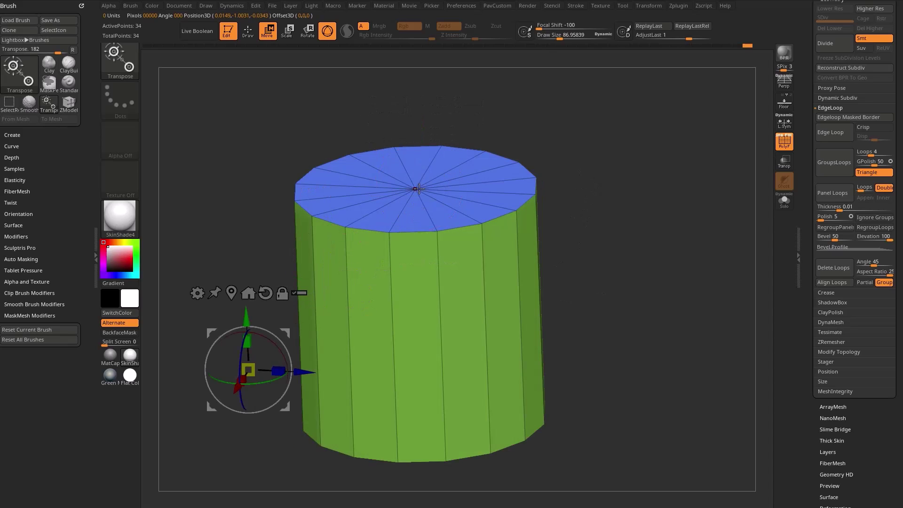
left_click(413, 189, "ctrl")
left_click(416, 190, "ctrl")
left_click_drag(622, 201, 686, 374)
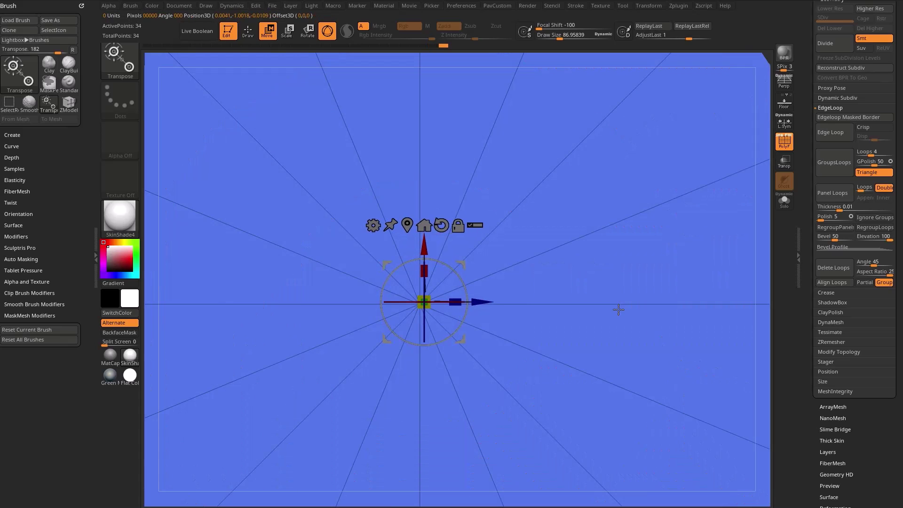
Step: Move the gizmo alone off the cylinder and place it back on the cap's centre vertex, once facing the cap and once from an angled view
right_click_drag(446, 303, 440, 183, "ctrl")
left_click_drag(458, 266, 378, 330, "alt")
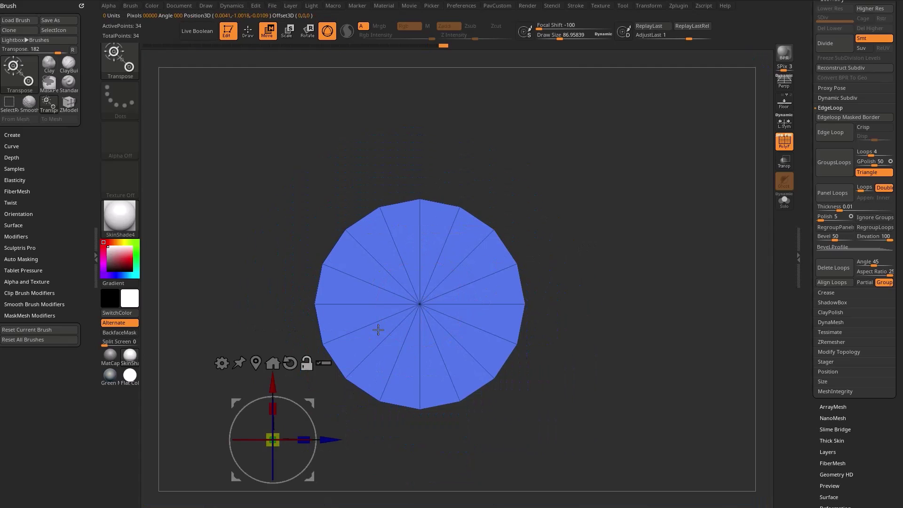
left_click(420, 303, "alt")
left_click_drag(685, 288, 607, 249, "shift")
left_click_drag(459, 271, 337, 410, "alt")
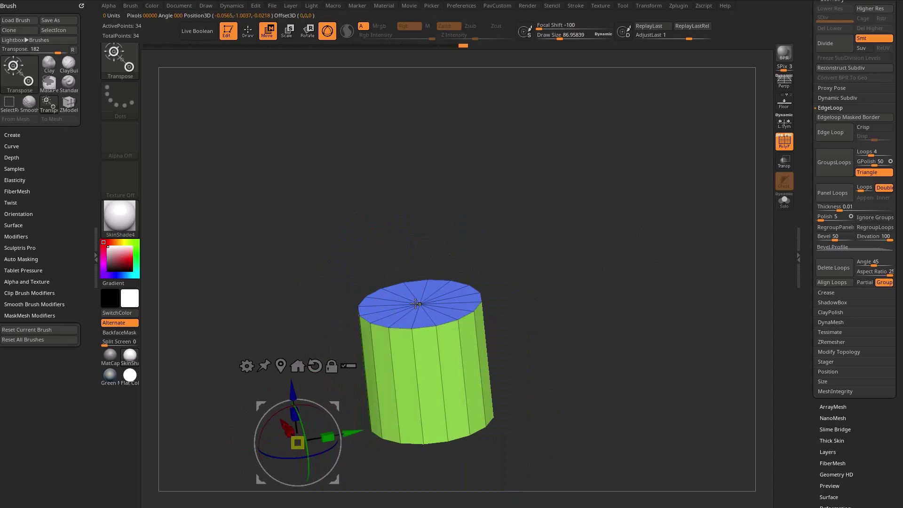
left_click(417, 303, "alt")
Step: Centre the gizmo on the unmasked cap, move it alone off the cylinder, and centre it on the unmasked cap again
left_click_drag(550, 260, 568, 263, "shift")
left_click_drag(454, 269, 452, 159)
left_click_drag(665, 266, 643, 298)
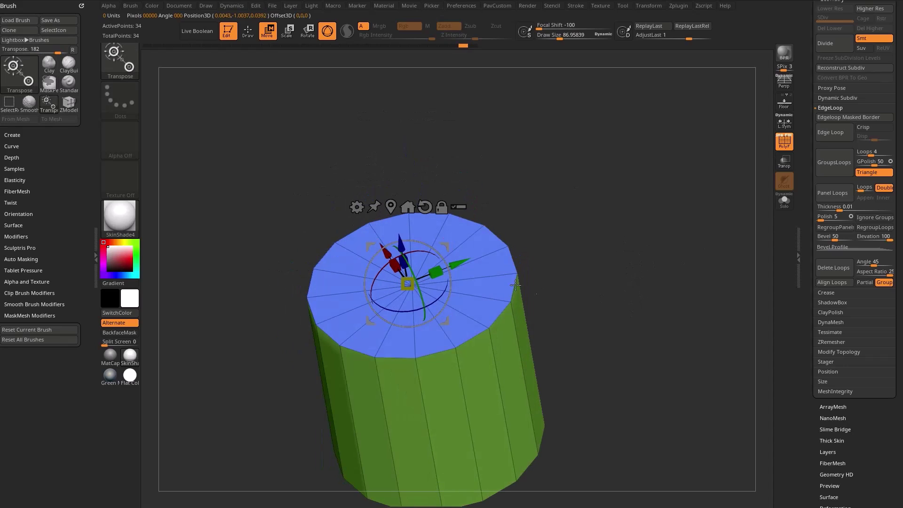
left_click(394, 207)
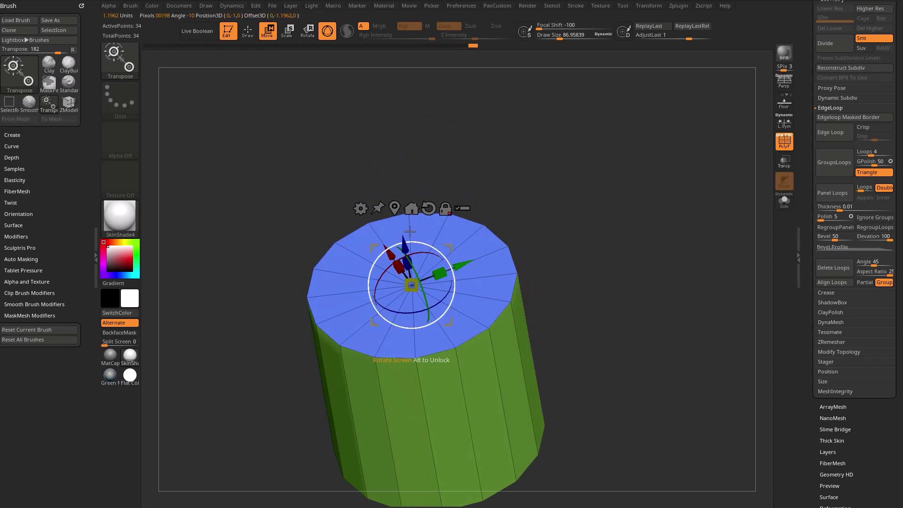
left_click_drag(479, 212, 463, 264, "alt")
left_click(290, 338, "alt")
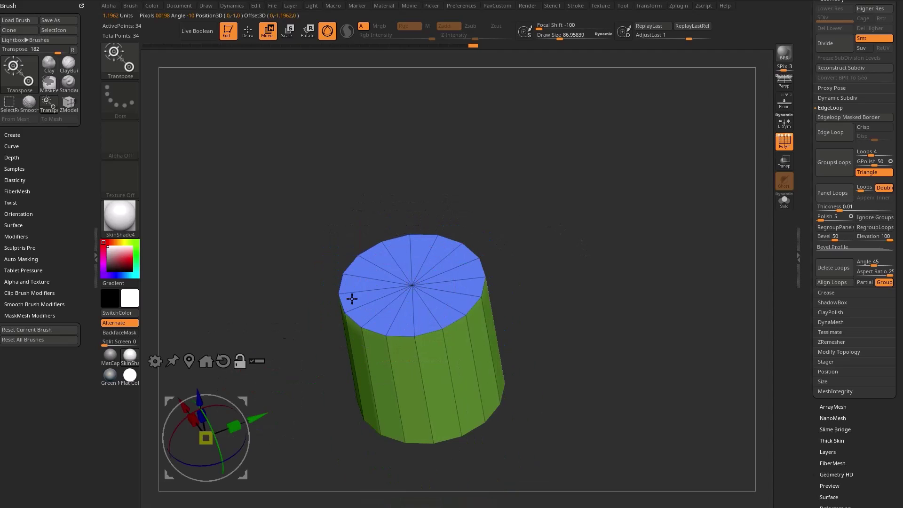
left_click(411, 286, "alt")
left_click(394, 207)
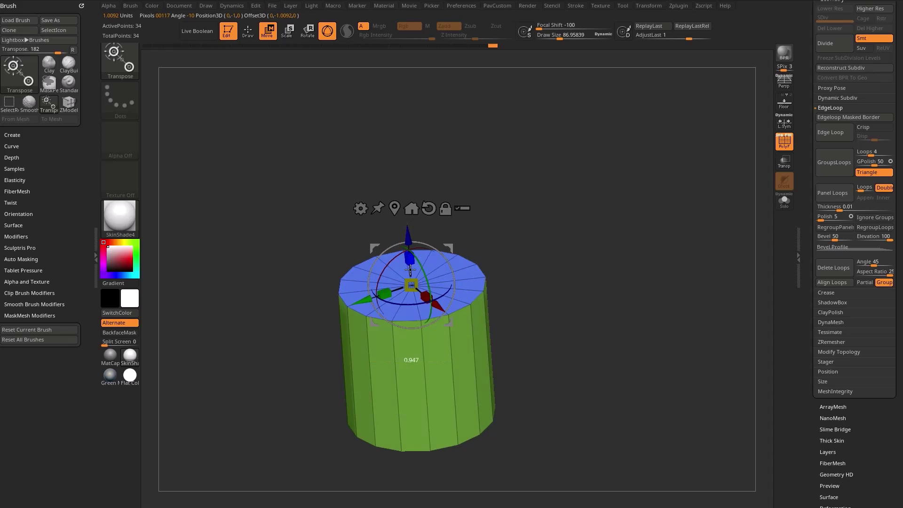
Step: Scale the unmasked cap uniformly with the gizmo to taper the cylinder, and undo the changes
left_click_drag(526, 224, 530, 205)
left_click_drag(411, 284, 346, 285)
left_click_drag(626, 283, 376, 301)
key("ctrl+z")
left_click_drag(559, 291, 626, 319)
mouse_move(525, 226)
left_mouse_down()
mouse_move(536, 212)
mouse_move(517, 229)
left_mouse_up()
key("q")
key("ctrl+z")
key("ctrl+z")
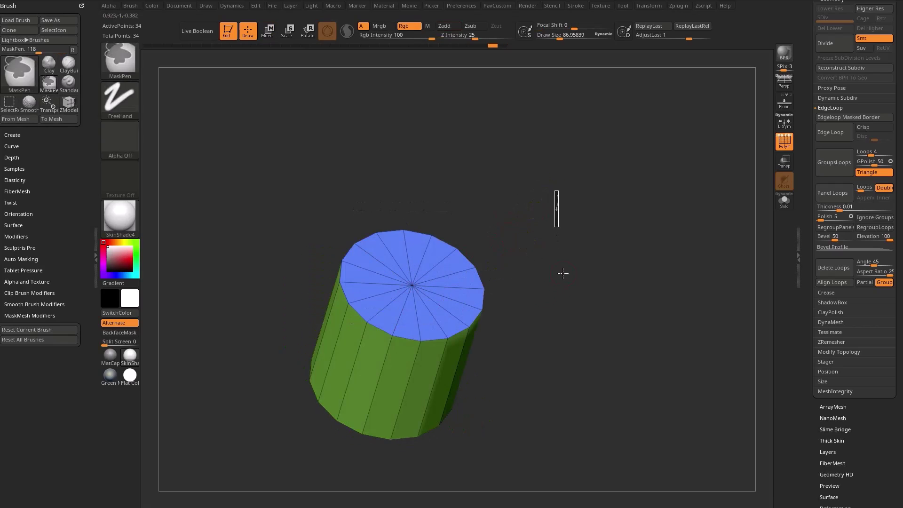
Step: Scale the cap with the ZModeler polygon action Scale on Polygroup All, using Mesh Center, and undo it
key("space")
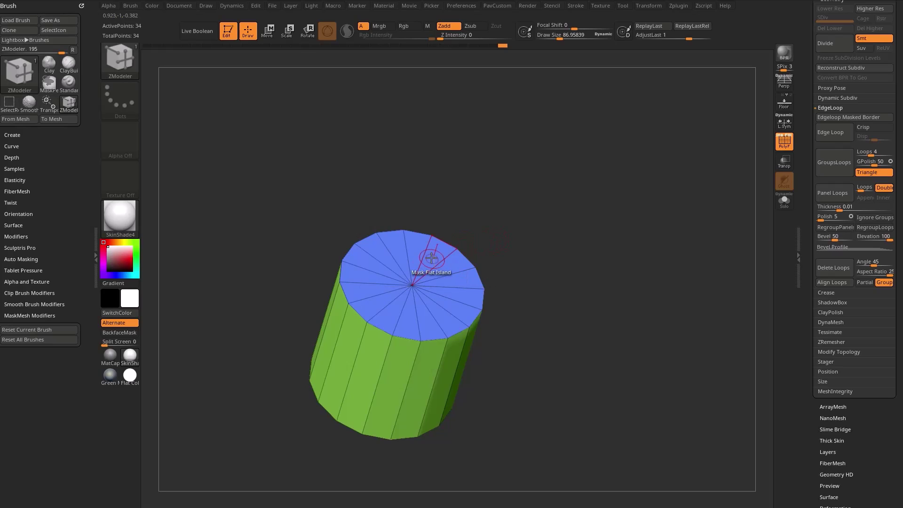
key("space")
left_click(408, 226)
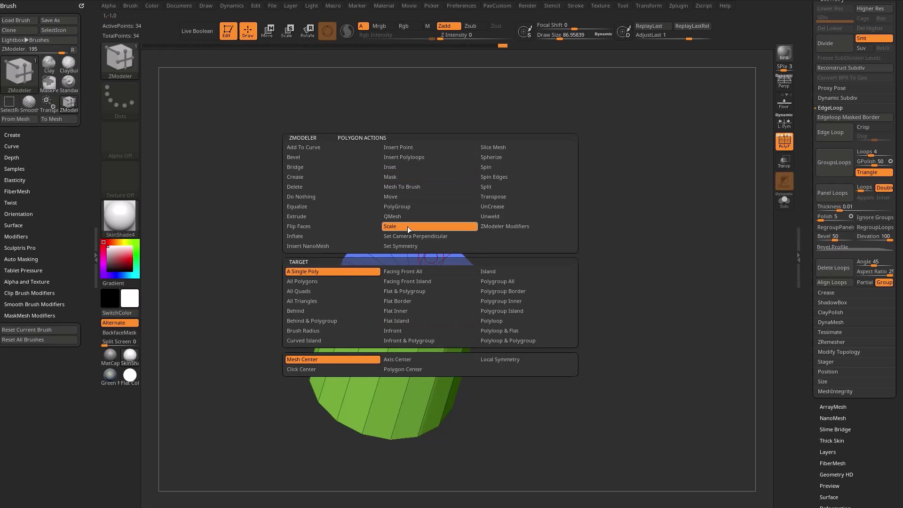
left_click(482, 280)
left_click_drag(427, 263, 370, 176)
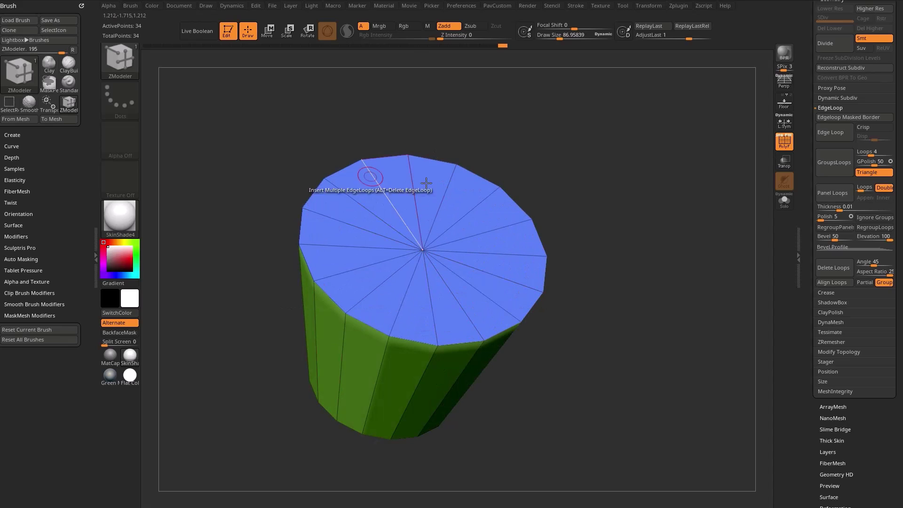
key("ctrl+z")
Step: Set the ZModeler polygon action to Transpose with Polygroup All, apply it to the cap, resize the cap with the gizmo, and undo the resizing
key("space")
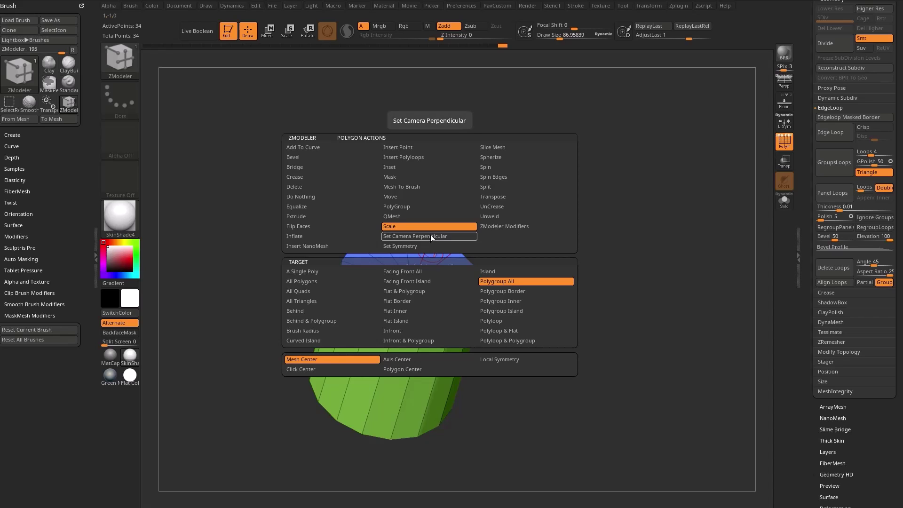
left_click(496, 196)
left_click(501, 278)
left_click(429, 279)
left_click(417, 180)
mouse_move(412, 284)
left_mouse_down()
mouse_move(405, 302)
mouse_move(410, 294)
left_mouse_up()
key("ctrl+z")
Step: Return to Draw mode and open the ZModeler polygon actions for the cap
key("q")
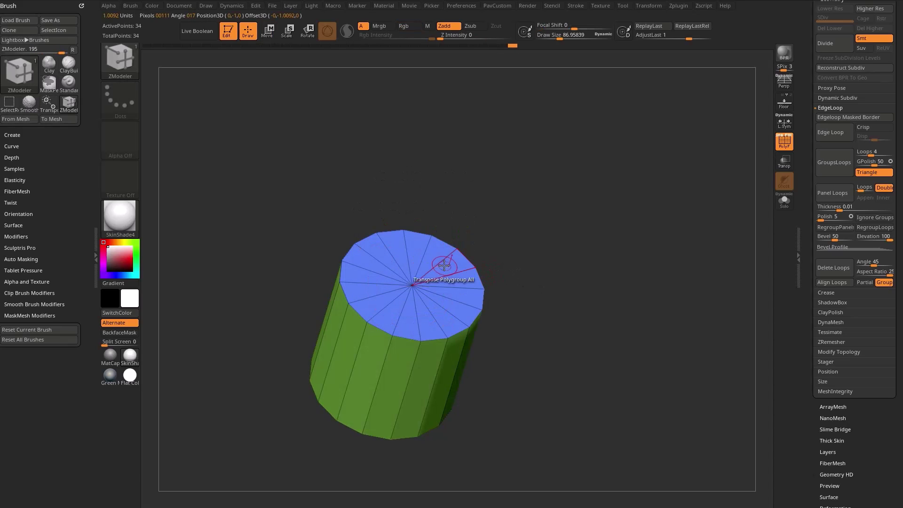
key("space")
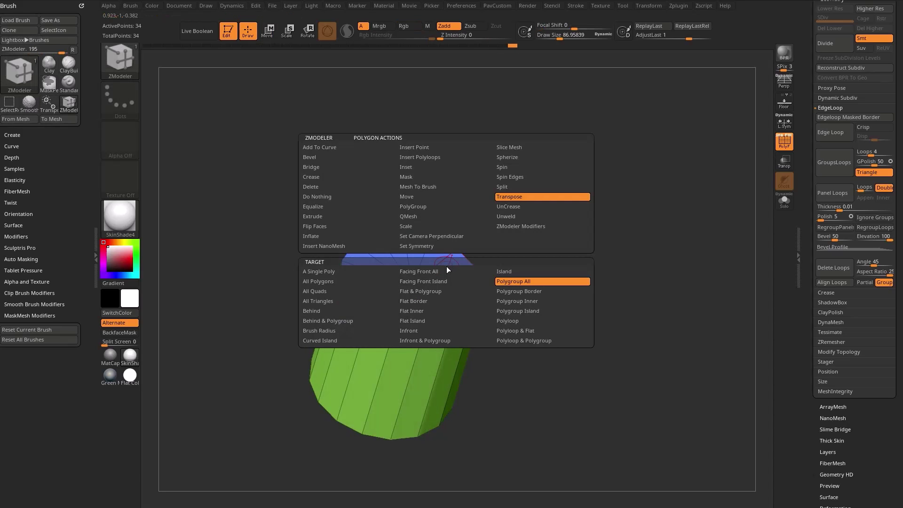